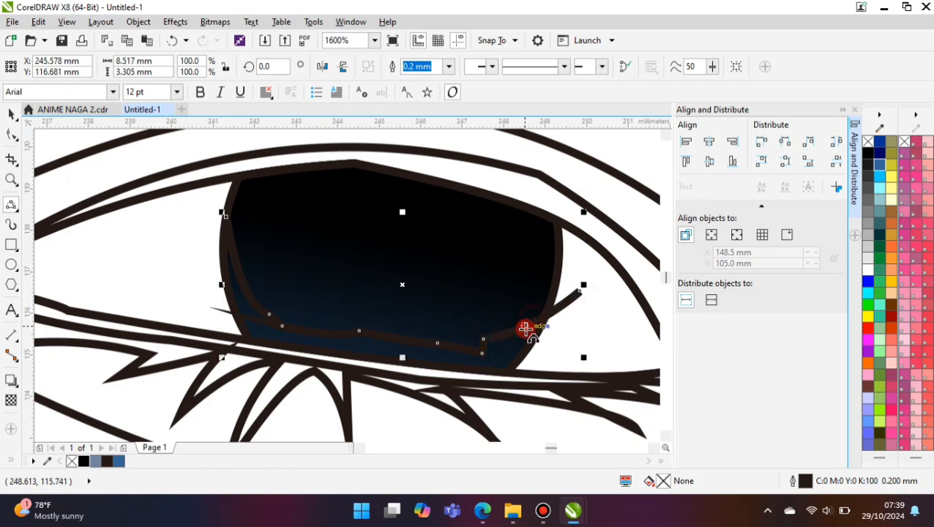
- Complete the closed curve that runs along the lower iris and loops out below the right eye
scroll(319, 325, down, 1)
drag(272, 271, 449, 308)
click(242, 317)
click(430, 385)
click(16, 112)
shift+click(198, 267)
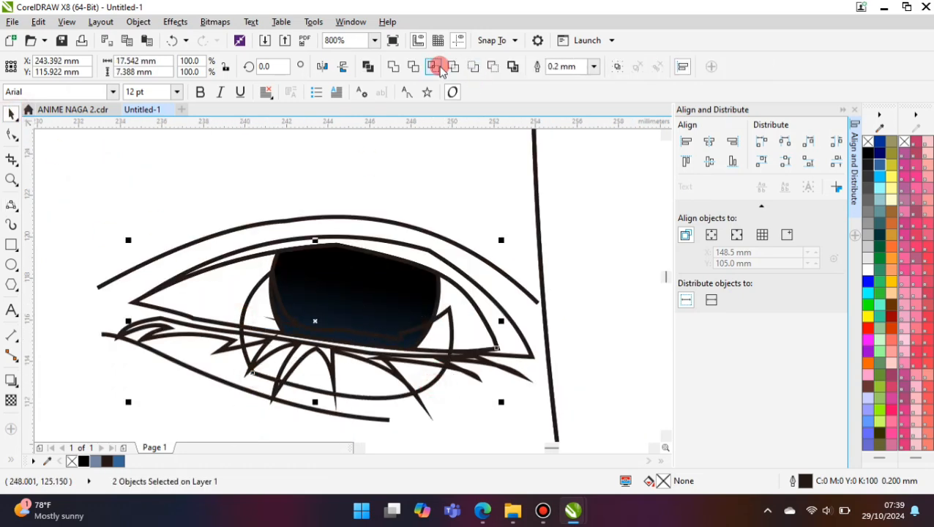
click(438, 68)
click(418, 388)
key(Delete)
key(ctrl+z)
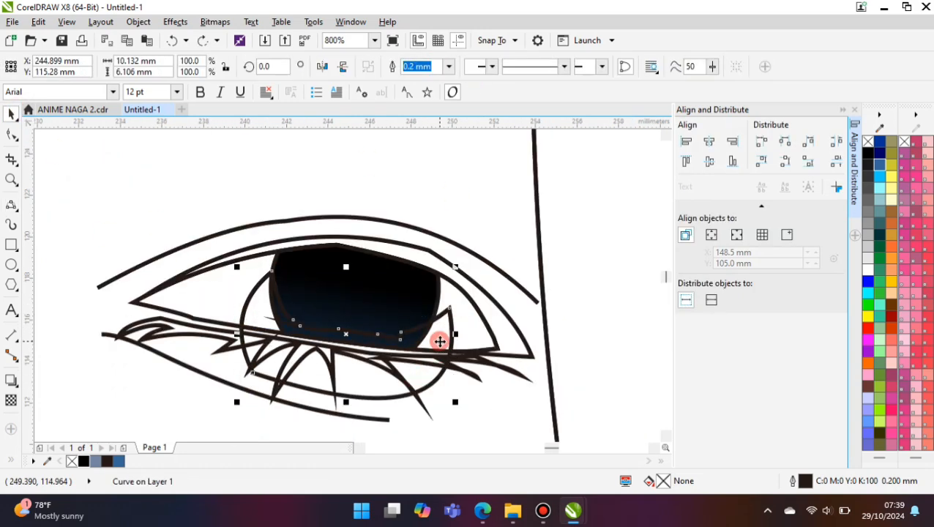
scroll(196, 269, up, 1)
shift+click(82, 337)
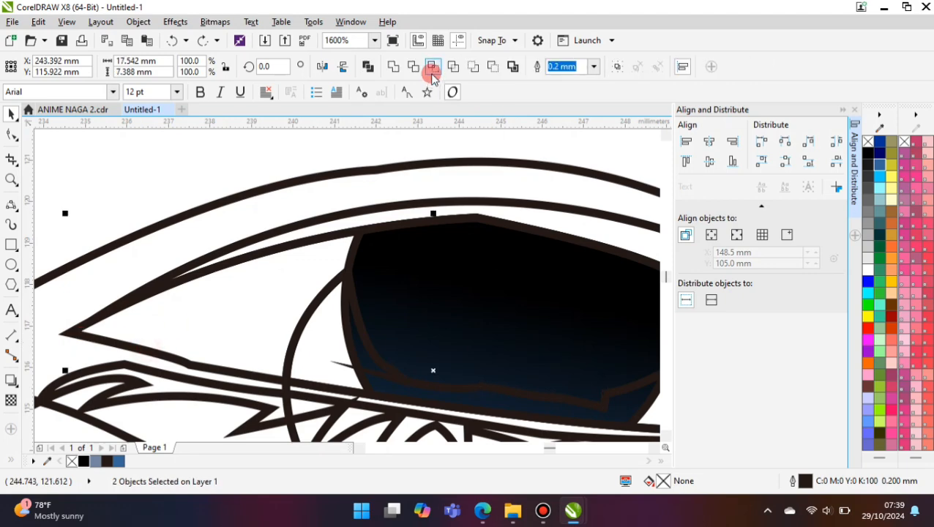
click(434, 69)
key(ctrl+z)
scroll(253, 287, down, 1)
click(482, 317)
shift+click(368, 226)
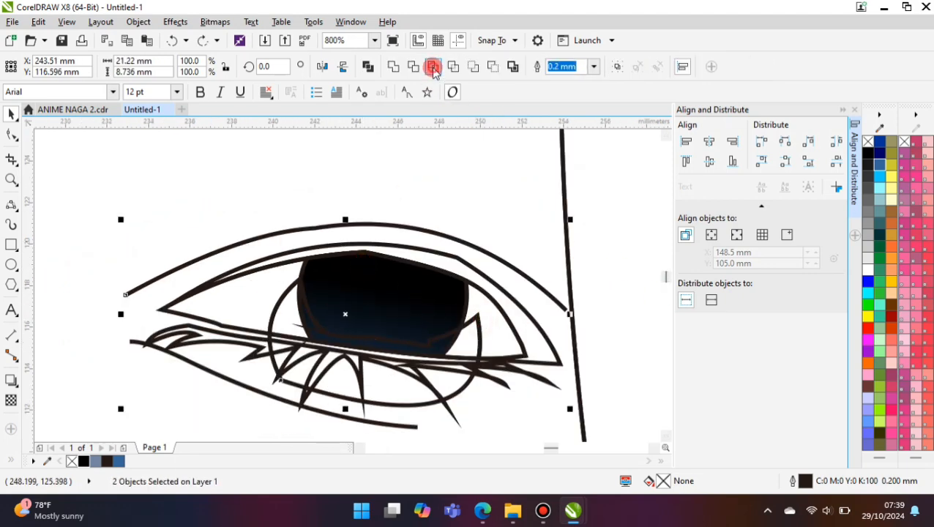
click(432, 68)
key(Return)
- Intersect the closed curve with the right eye's iris and fill the resulting lower shape with light blue-green (#99CCCC)
click(479, 328)
scroll(306, 265, up, 1)
shift+click(304, 268)
click(432, 67)
scroll(277, 221, down, 1)
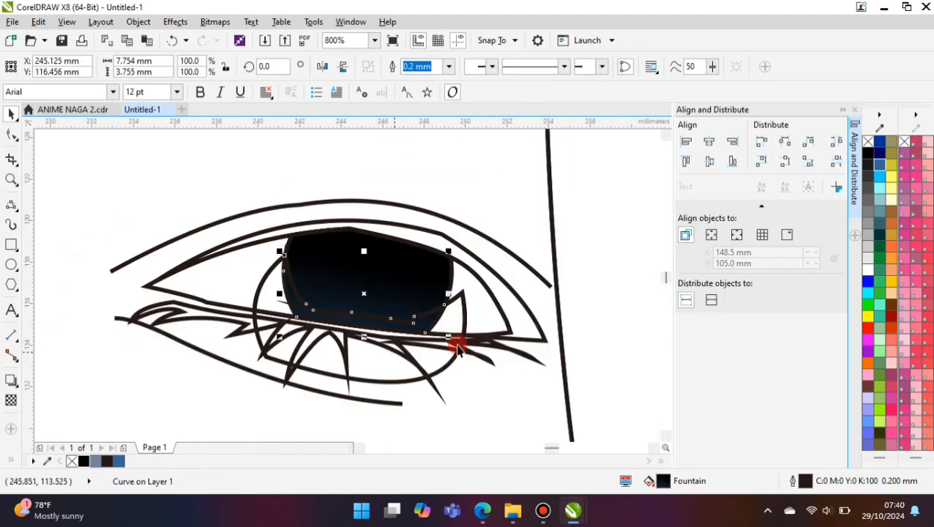
click(879, 199)
- Delete the helper curve and remove the outline of the light blue-green shape in the right iris
click(465, 315)
key(Delete)
click(293, 294)
click(447, 67)
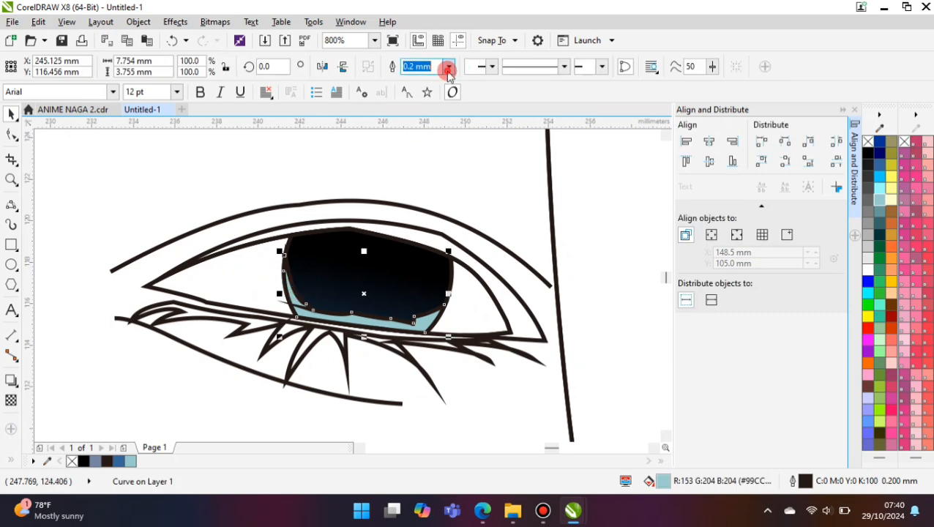
click(423, 80)
click(602, 223)
- Draw a circle about 2.8 mm wide in the middle of the right iris as a black pupil without outline
scroll(240, 280, down, 1)
click(11, 265)
scroll(288, 282, up, 2)
scroll(288, 281, up, 1)
drag(270, 221, 393, 345)
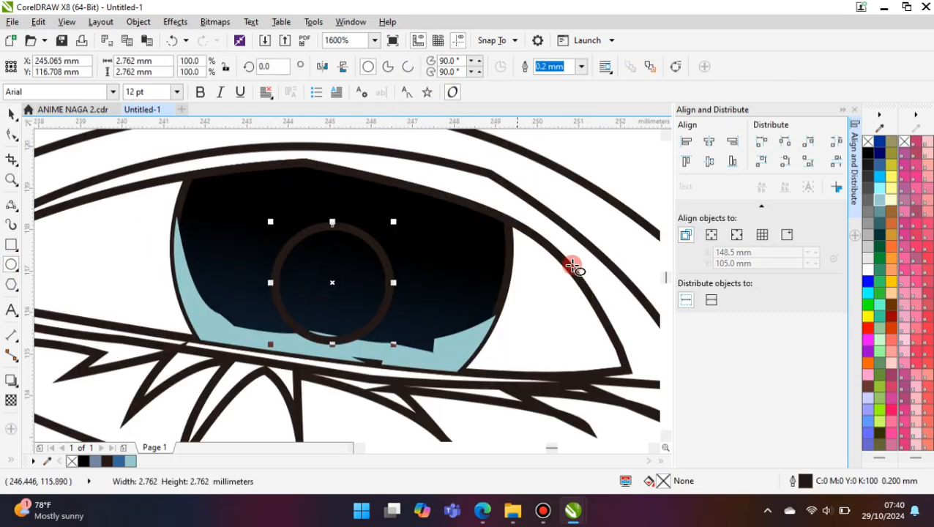
click(581, 66)
click(557, 80)
- Copy the pupil circle toward the iris's left side, scale the copy down and fill it with white
drag(302, 292, 241, 281)
right_click(241, 281)
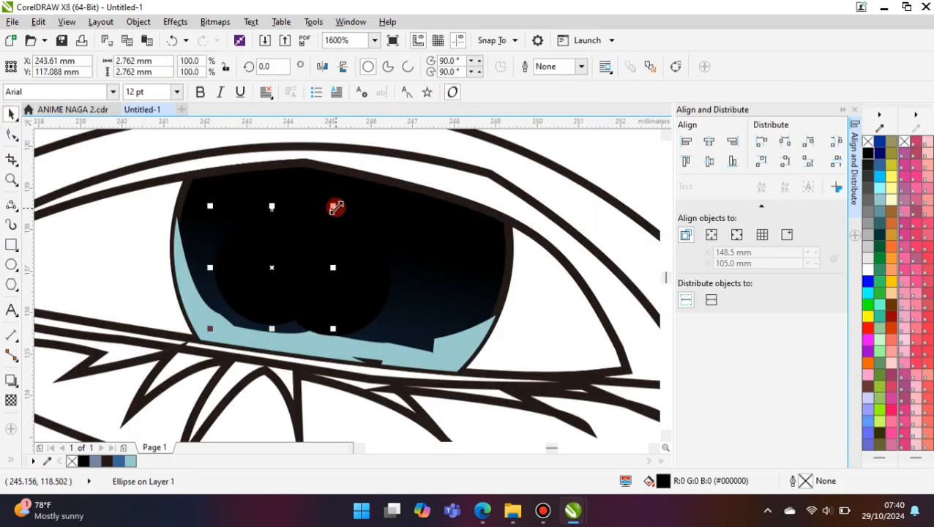
drag(335, 207, 285, 257)
click(868, 270)
scroll(407, 284, down, 1)
scroll(328, 281, up, 1)
- Add a smaller white highlight circle about 0.84 mm wide below the large one and adjust the pair's size and position
drag(328, 282, 334, 241)
drag(334, 242, 363, 280)
scroll(385, 285, up, 1)
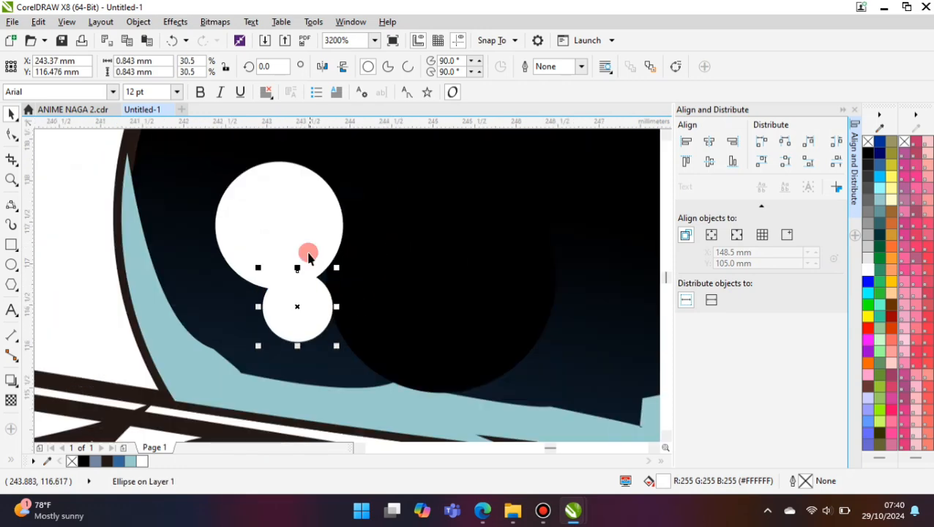
drag(309, 254, 308, 235)
drag(347, 139, 336, 151)
drag(314, 305, 324, 296)
- Copy the small white highlight to the right side of the pupil and scale the copy down
scroll(226, 325, down, 1)
drag(266, 315, 396, 290)
scroll(404, 281, up, 1)
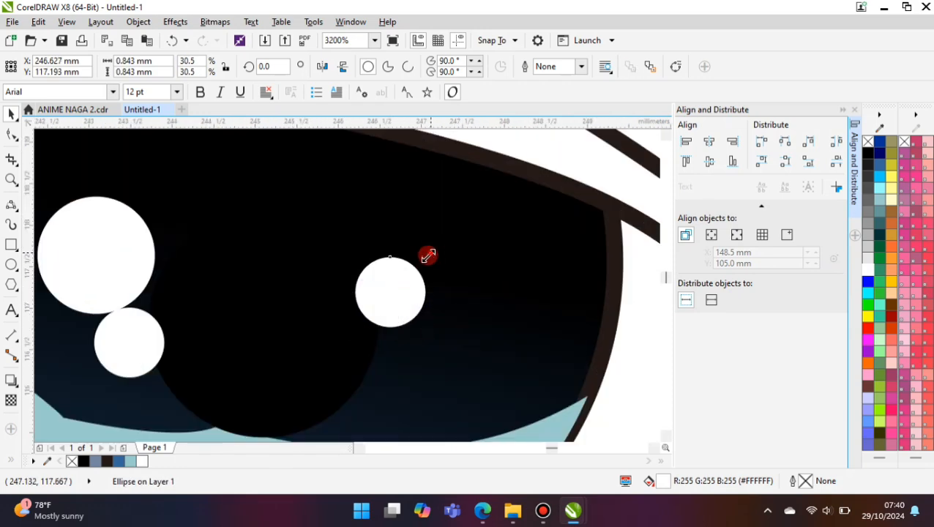
drag(427, 255, 388, 293)
- Duplicate the small highlight twice to form a cluster of three white dots of different sizes
drag(371, 293, 386, 337)
scroll(393, 338, up, 1)
drag(420, 295, 449, 268)
drag(405, 329, 389, 341)
drag(389, 341, 450, 261)
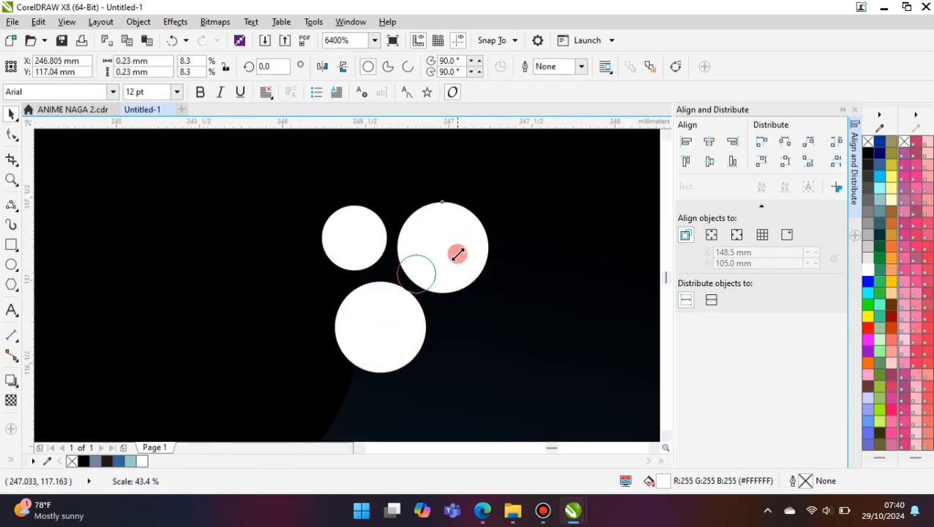
scroll(381, 286, down, 3)
- Fill the right eye white with gray #CCCCCC and draw an ellipse about 14 by 8.1 mm over the lower eye
click(432, 309)
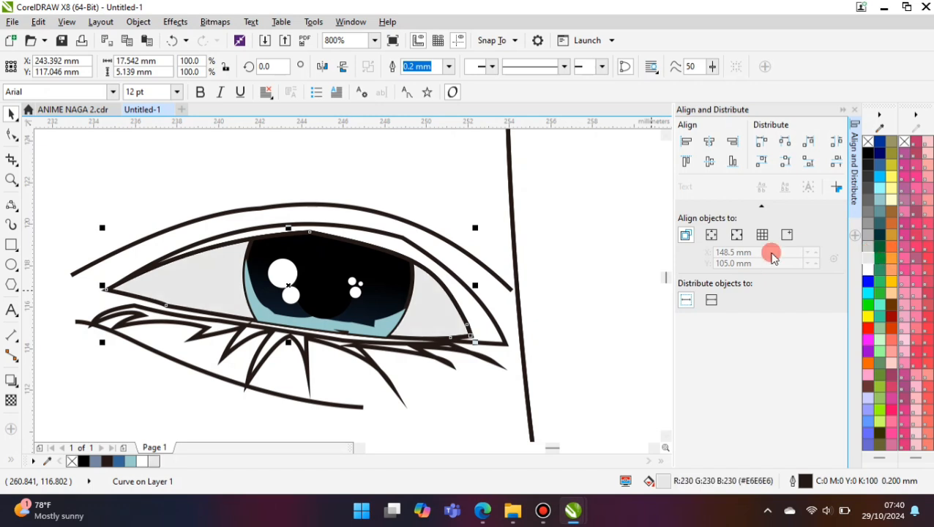
click(868, 246)
click(11, 264)
mouse_move(194, 261)
mouse_down()
mouse_move(436, 401)
mouse_move(150, 234)
mouse_up()
drag(150, 321, 138, 319)
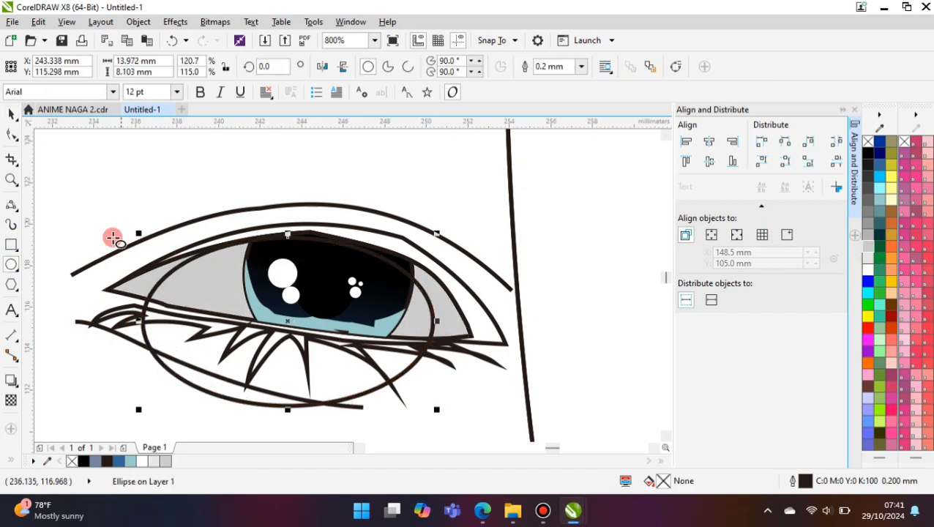
shift+click(126, 284)
click(487, 66)
click(429, 301)
shift+click(462, 304)
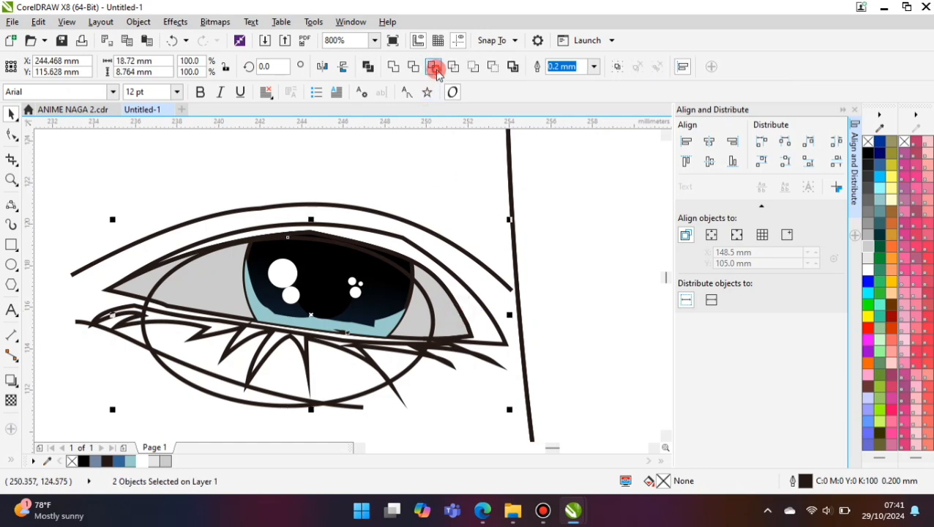
click(435, 67)
- Shift the ellipse slightly, intersect it with the gray eye white and fill the intersection with white
drag(176, 281, 185, 291)
shift+click(152, 275)
click(432, 68)
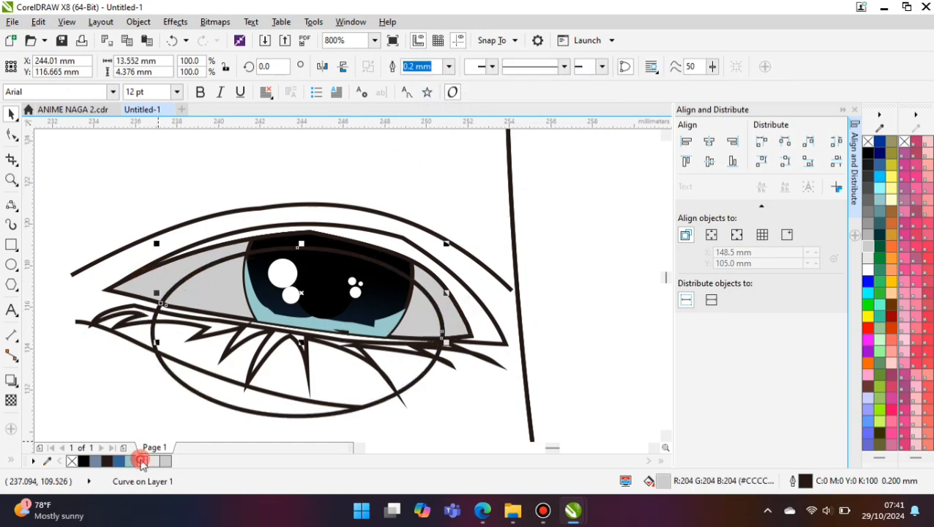
click(141, 460)
- Delete the helper ellipse and remove the outline of the white area in the right eye
click(271, 413)
key(Delete)
click(436, 306)
click(449, 67)
click(435, 78)
- Fill the right eye's upper lid shape and lower lashes with black and remove the lashes' outline
click(480, 302)
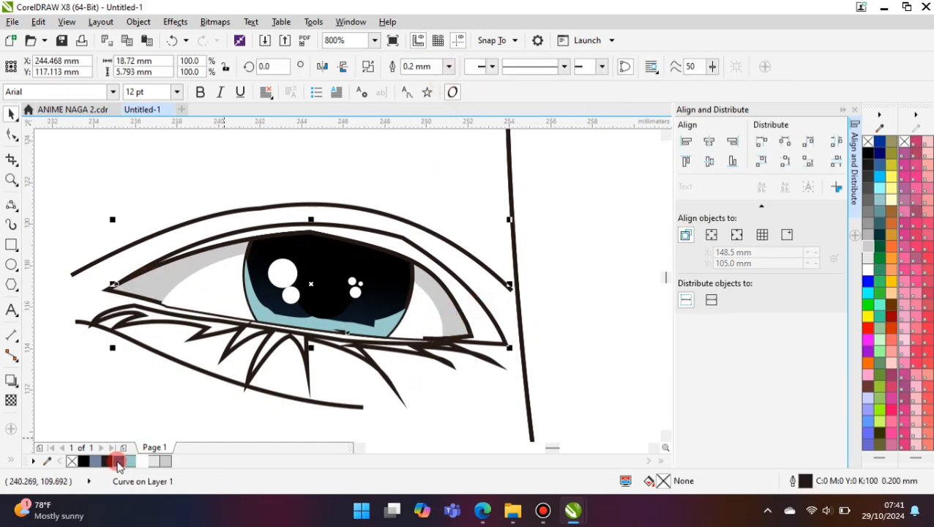
click(83, 461)
click(229, 329)
click(84, 462)
click(450, 67)
click(441, 80)
scroll(187, 322, down, 2)
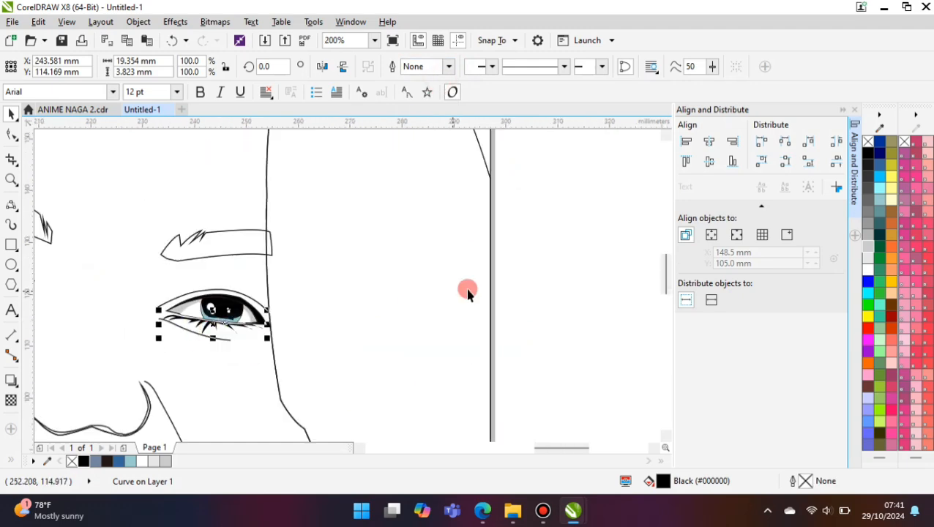
click(467, 290)
- Trim the right eyebrow where it extends past the face outline
scroll(435, 260, down, 1)
scroll(306, 272, up, 1)
click(396, 254)
shift+click(355, 257)
click(413, 68)
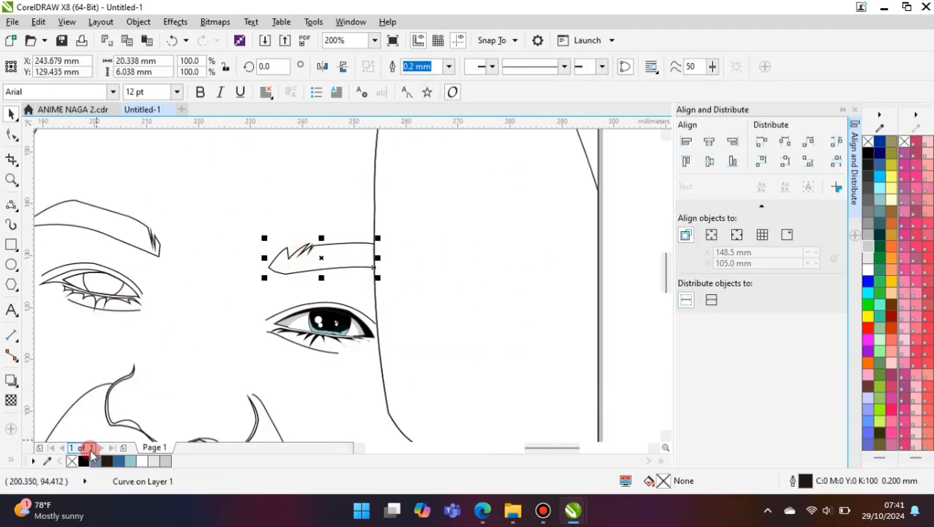
- Fill both eyebrows with black
click(86, 461)
click(103, 227)
click(85, 461)
scroll(233, 297, down, 1)
click(493, 298)
- Fill the left eye's iris with Desert Blue (#336699)
scroll(165, 290, up, 2)
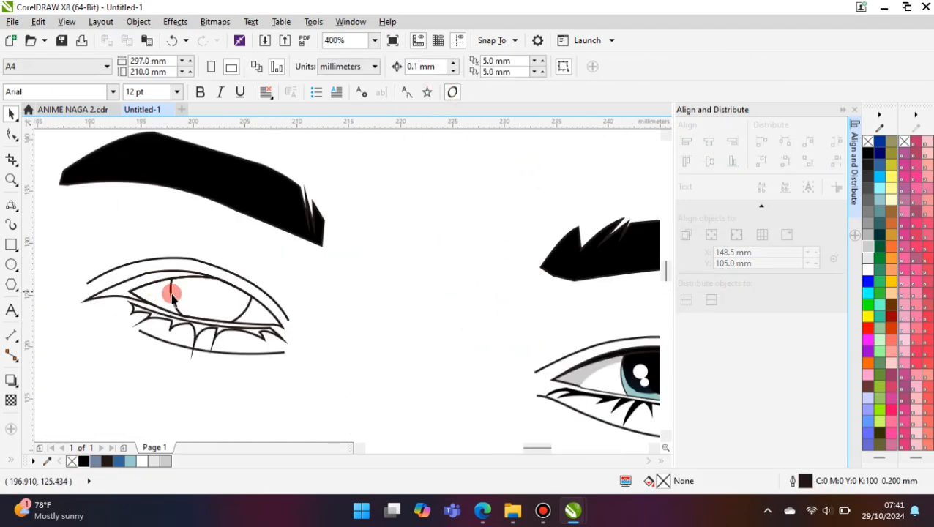
scroll(260, 300, up, 1)
click(265, 300)
click(118, 461)
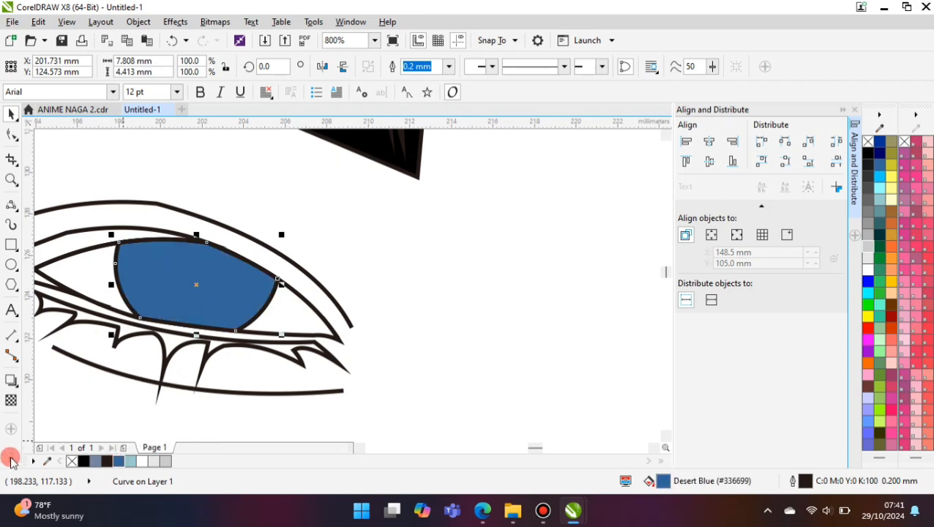
- Apply a vertical fountain fill to the left iris, from black at the upper edge to blue extending below the eye
click(29, 455)
click(35, 432)
drag(192, 308, 194, 229)
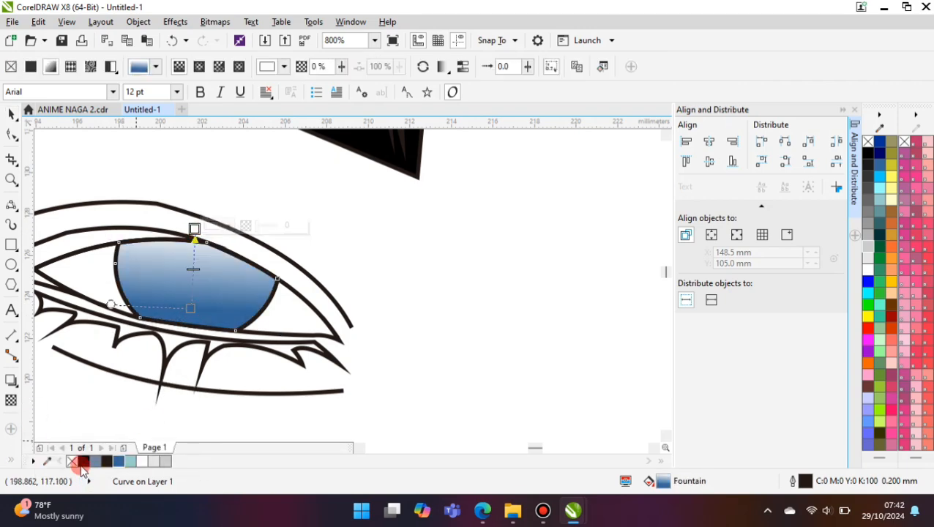
click(83, 462)
drag(189, 310, 178, 412)
drag(194, 232, 198, 240)
- Draw a jagged curve across the lower part of the left iris, from its left edge past its right edge
click(11, 206)
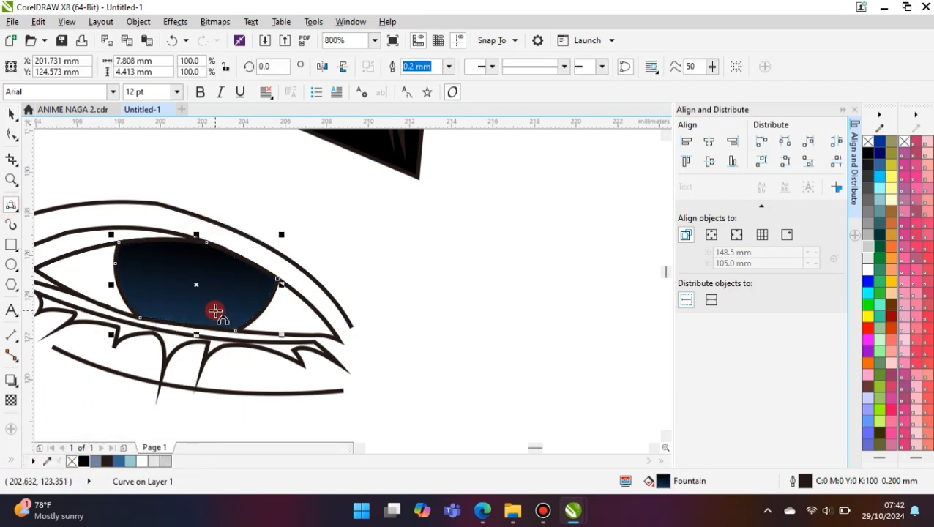
scroll(137, 299, up, 1)
click(95, 233)
click(139, 304)
scroll(155, 319, up, 1)
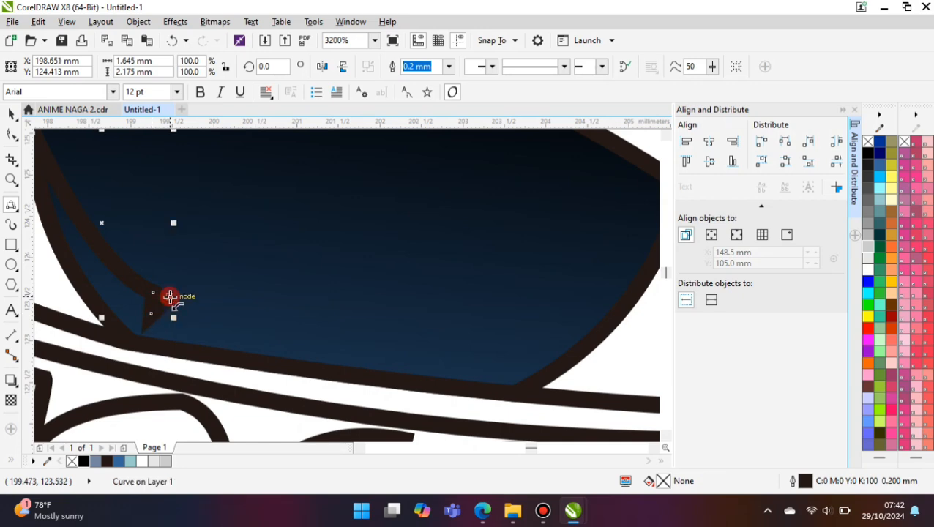
click(170, 297)
click(355, 331)
drag(485, 367, 491, 352)
click(490, 359)
scroll(388, 381, down, 1)
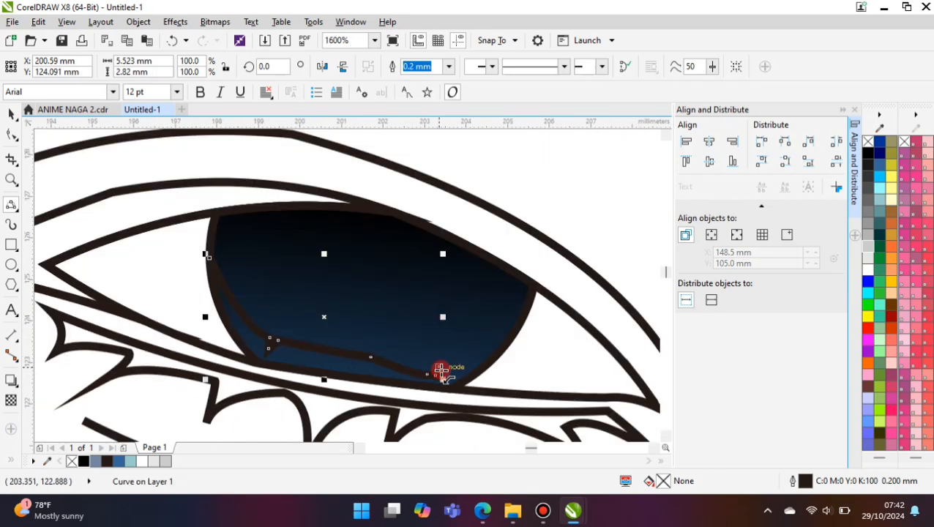
key(ctrl+z)
drag(441, 369, 541, 327)
click(516, 346)
- Close the jagged curve by looping it outside the left iris and below the eye
drag(208, 257, 152, 306)
click(158, 302)
drag(151, 305, 543, 291)
click(350, 413)
click(549, 306)
click(11, 115)
shift+click(219, 183)
click(454, 67)
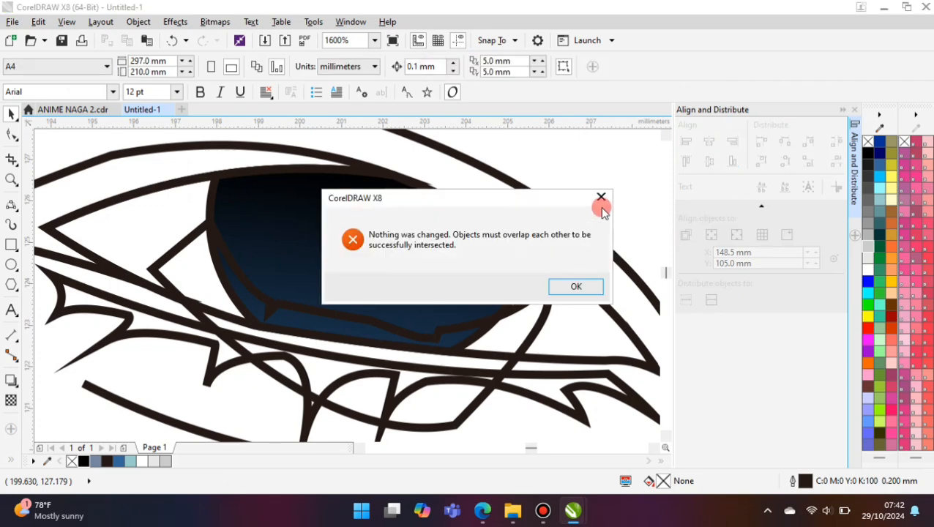
click(601, 199)
- Intersect the closed curve with the left iris and fill the resulting shape with Light BlueGreen (#99CCCC)
click(546, 300)
shift+click(305, 204)
click(455, 66)
click(131, 461)
- Remove the outline of the Light BlueGreen shape and delete the helper curve around the left eye
click(449, 67)
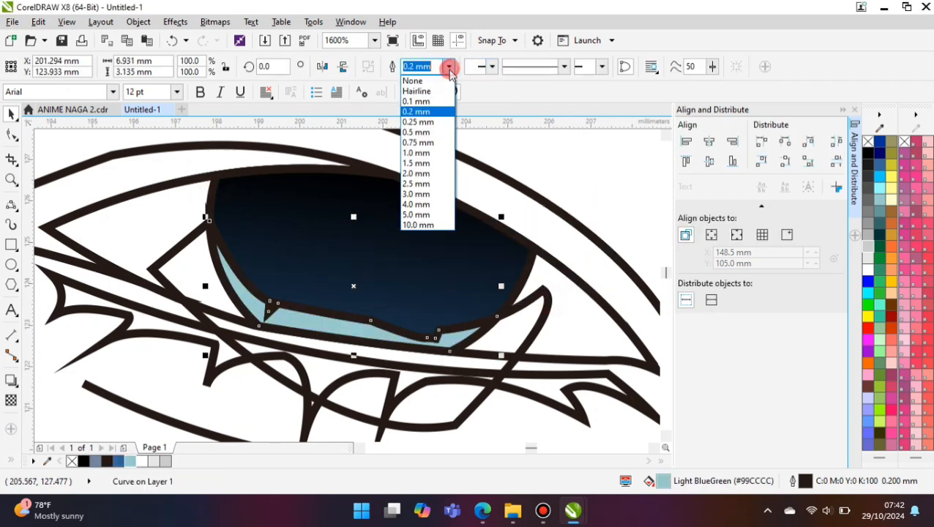
click(417, 81)
click(544, 294)
key(Delete)
- Draw a black pupil circle about 2.3 mm wide in the left iris, without an outline
click(11, 264)
drag(308, 212, 405, 294)
click(83, 461)
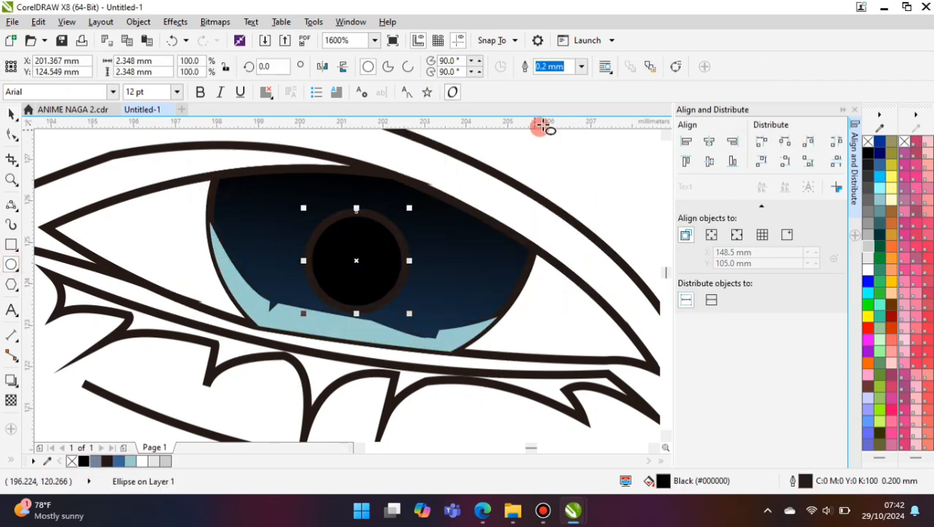
click(582, 67)
click(549, 81)
- Copy the left eye's pupil circle to either side as smaller white highlight circles
click(11, 115)
drag(354, 261, 301, 248)
drag(357, 194, 315, 236)
drag(283, 270, 417, 251)
click(145, 461)
right_click(417, 251)
drag(446, 225, 421, 245)
- Fill the left eye white with gray #CCCCCC and use an ellipse to shape a white area in its lower part
click(117, 238)
click(165, 461)
click(12, 267)
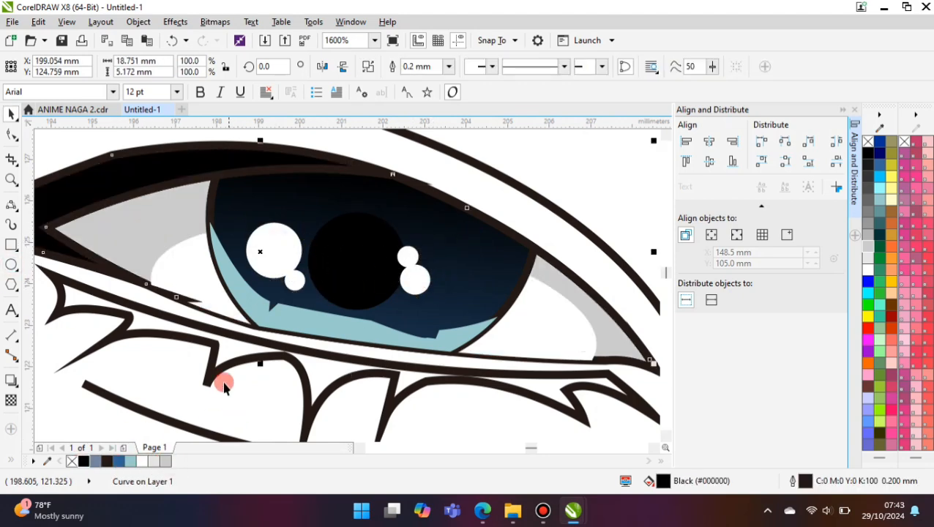
scroll(217, 368, down, 1)
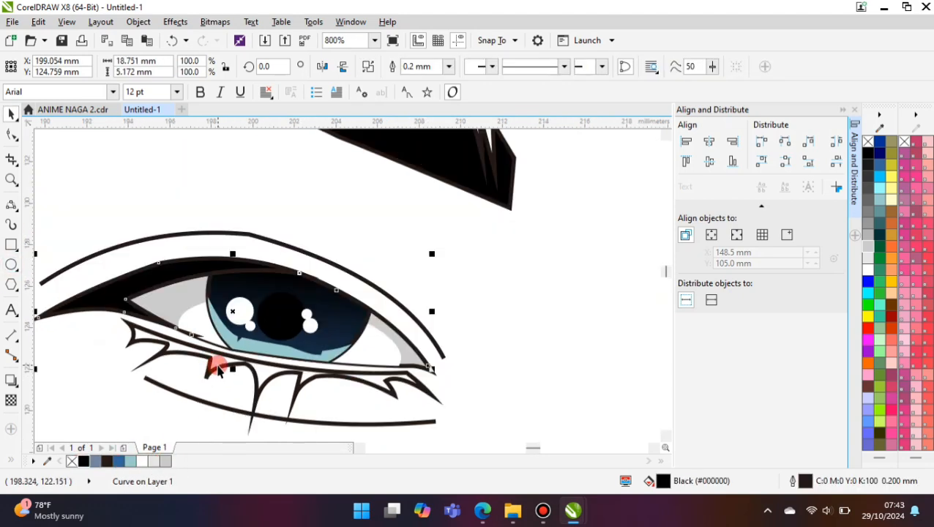
- Fill the left eye's lower lashes with black and remove their outline
click(218, 369)
click(83, 461)
click(448, 67)
click(428, 84)
scroll(188, 291, down, 1)
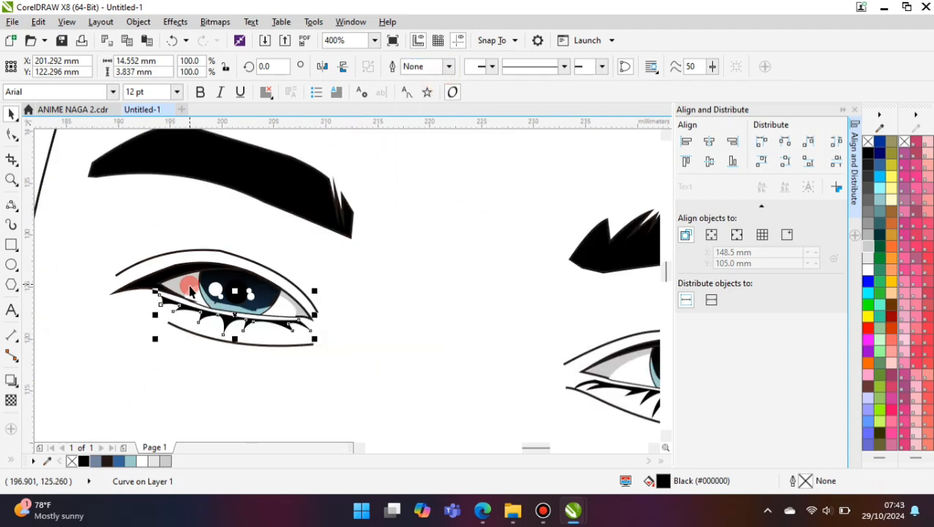
- Fill the nose contour with black and remove its outline
scroll(189, 291, down, 2)
scroll(285, 269, up, 1)
click(286, 269)
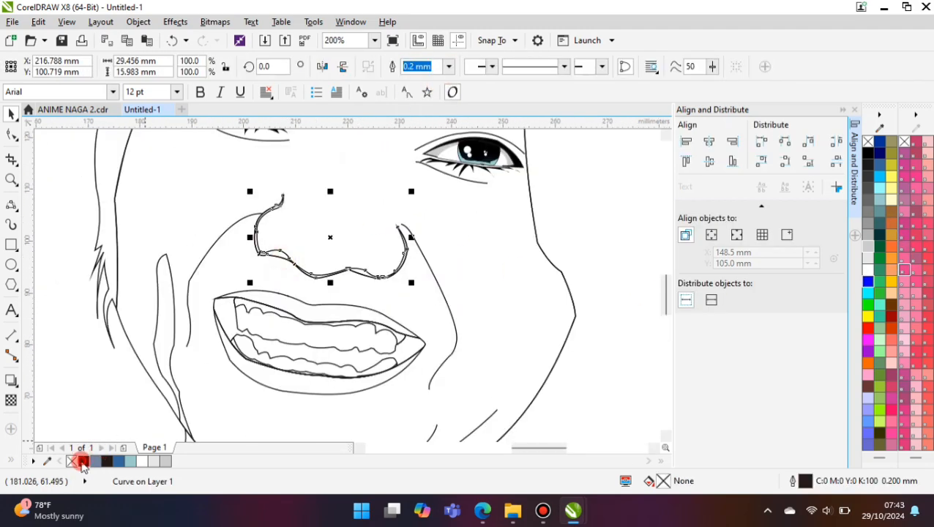
click(84, 462)
click(449, 67)
click(435, 82)
scroll(261, 253, down, 1)
click(529, 260)
- Fill the face shape with the skin tone #FFCC99
scroll(243, 259, down, 1)
click(269, 194)
click(891, 293)
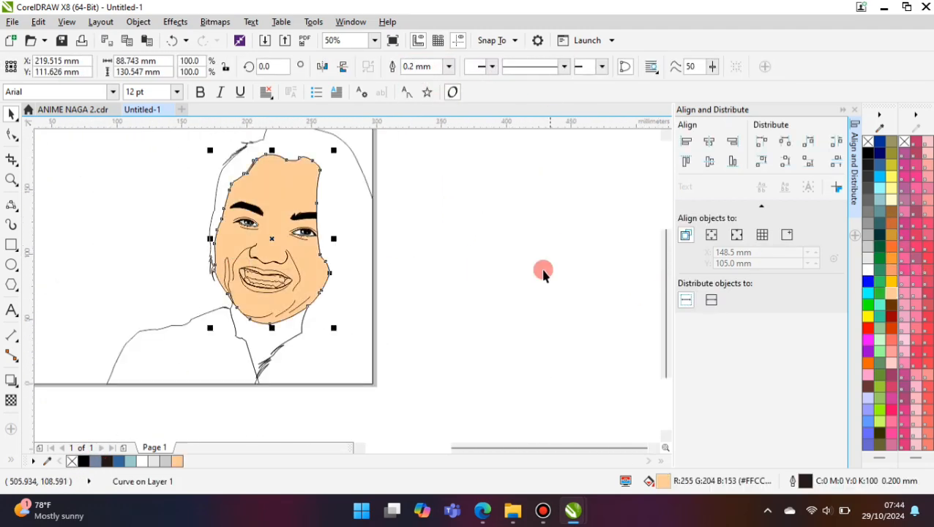
- Fill the upper lip with the red-orange #CC3300
scroll(242, 320, up, 3)
click(246, 317)
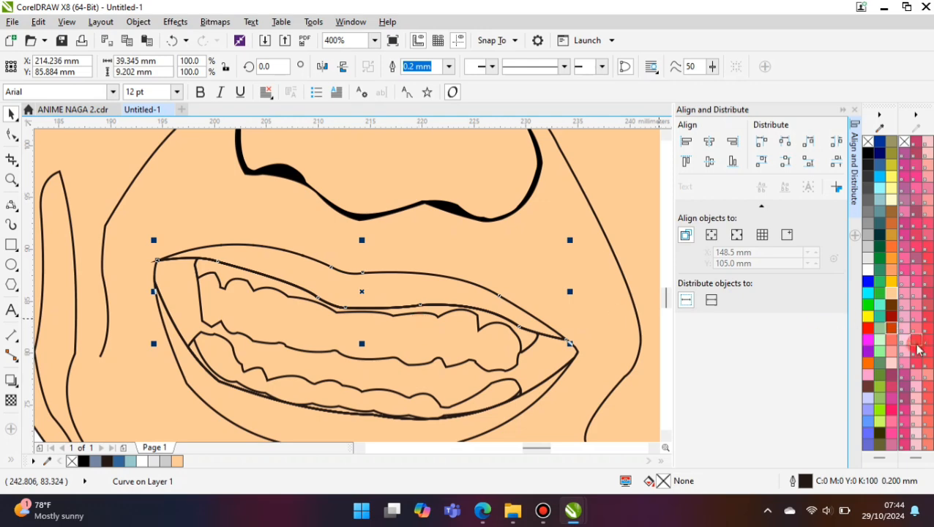
click(891, 329)
- Draw a closed highlight curve about 34.6 mm wide along the upper lip's lower part, with small jagged notches in its upper edge
click(11, 205)
scroll(285, 263, up, 1)
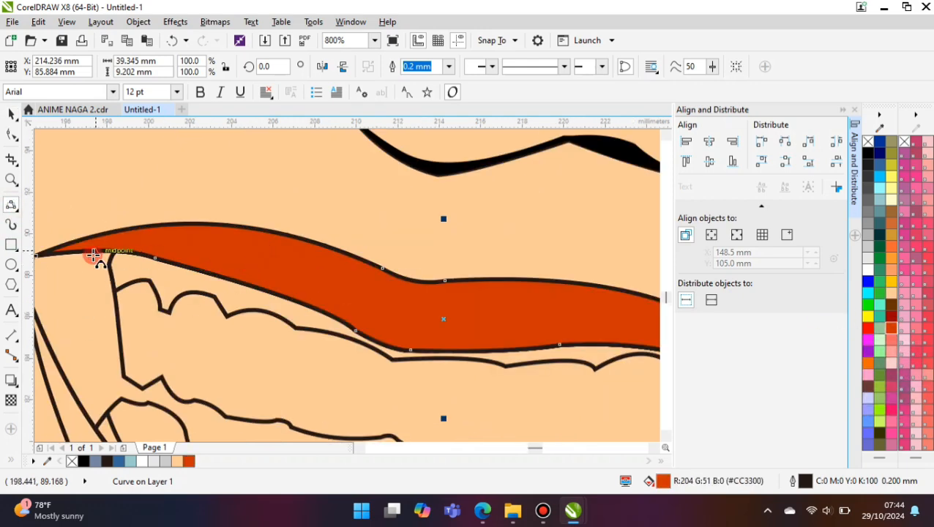
click(331, 285)
scroll(330, 285, up, 1)
click(397, 347)
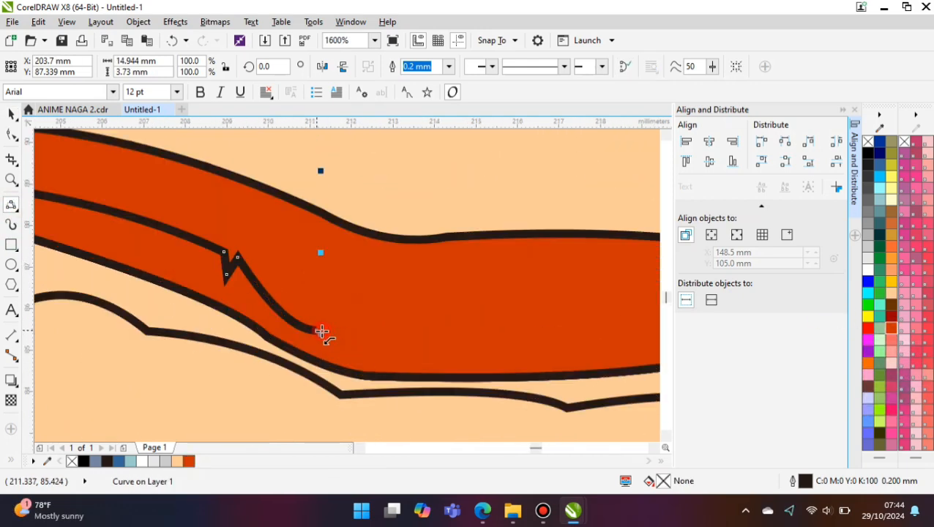
click(446, 353)
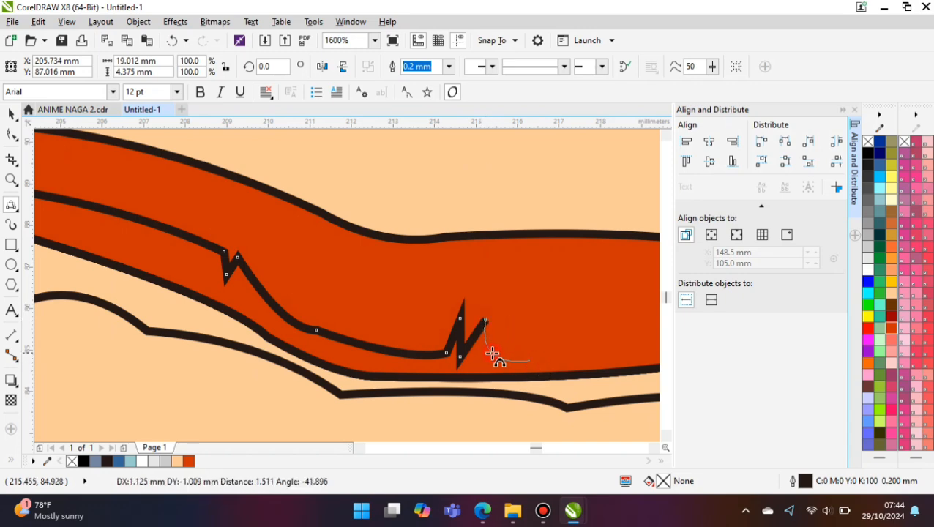
scroll(492, 355, down, 1)
click(529, 359)
scroll(436, 349, down, 1)
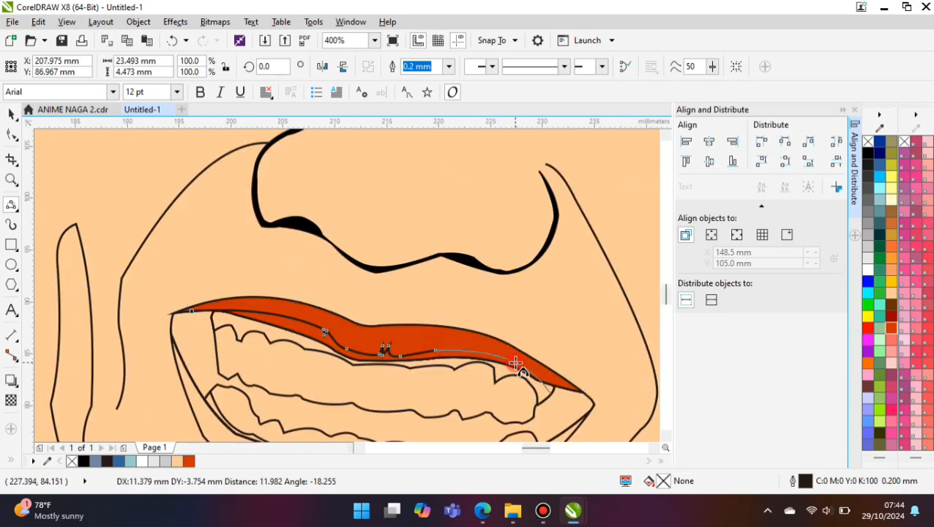
click(516, 363)
drag(192, 311, 550, 394)
click(305, 391)
- Intersect the highlight curve with the upper lip, fill the overlap with #FF6666 without an outline, and delete the leftover curve
click(11, 114)
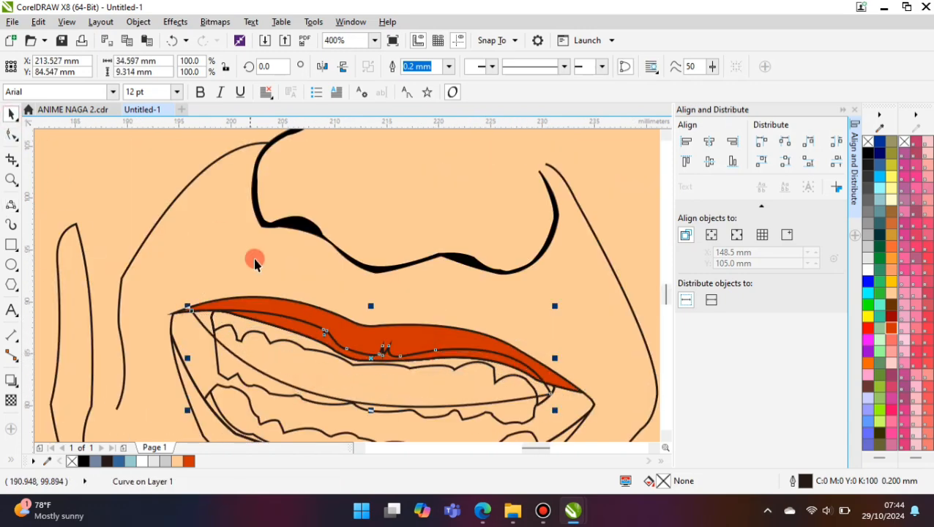
shift+click(288, 302)
click(441, 68)
click(890, 340)
click(428, 405)
key(Delete)
click(479, 357)
click(449, 67)
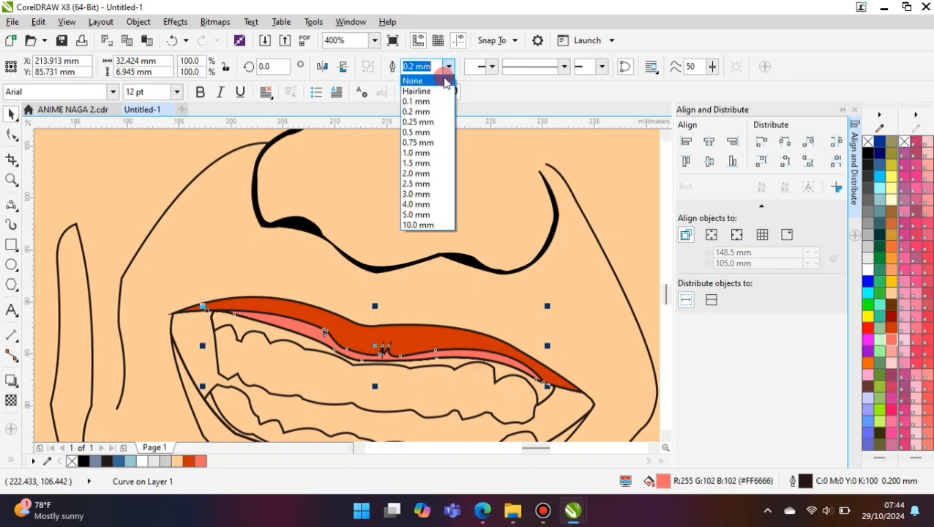
click(444, 81)
scroll(268, 287, down, 1)
click(600, 265)
scroll(279, 313, up, 1)
- Fill the upper and lower teeth with white and the gum area behind them with #CC3300
click(277, 367)
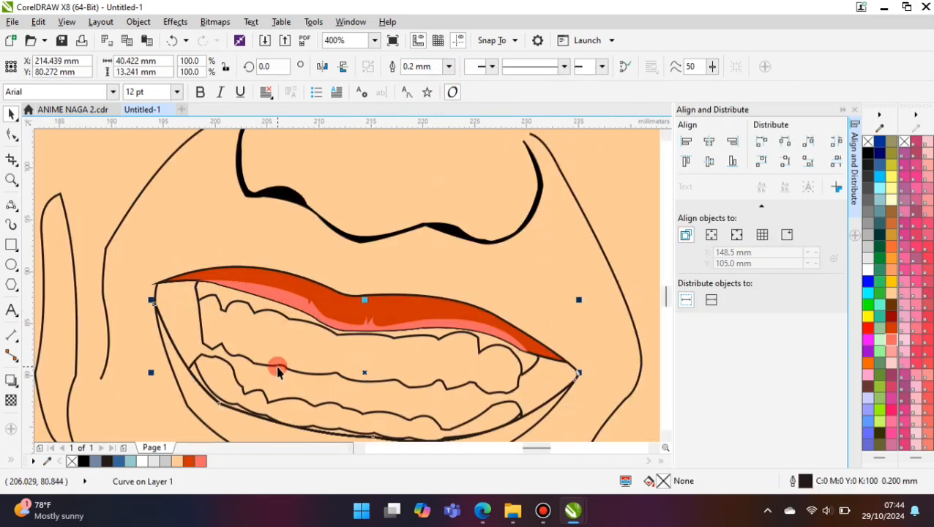
click(146, 463)
click(222, 310)
click(190, 461)
click(231, 373)
click(144, 462)
scroll(178, 191, down, 1)
click(585, 267)
scroll(246, 294, down, 1)
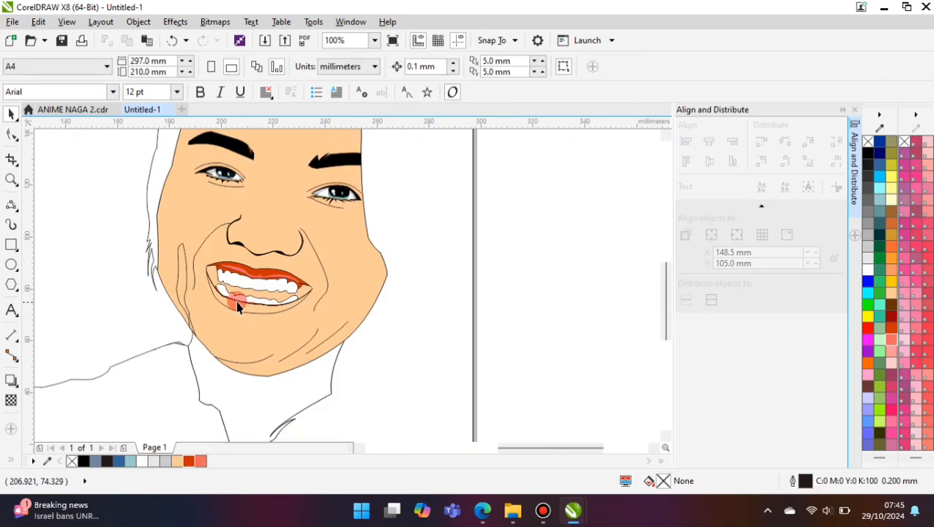
- Draw a closed highlight shape over the left part of the upper gum, with a wavy lower edge about 9 mm long
scroll(214, 284, up, 1)
scroll(220, 256, up, 3)
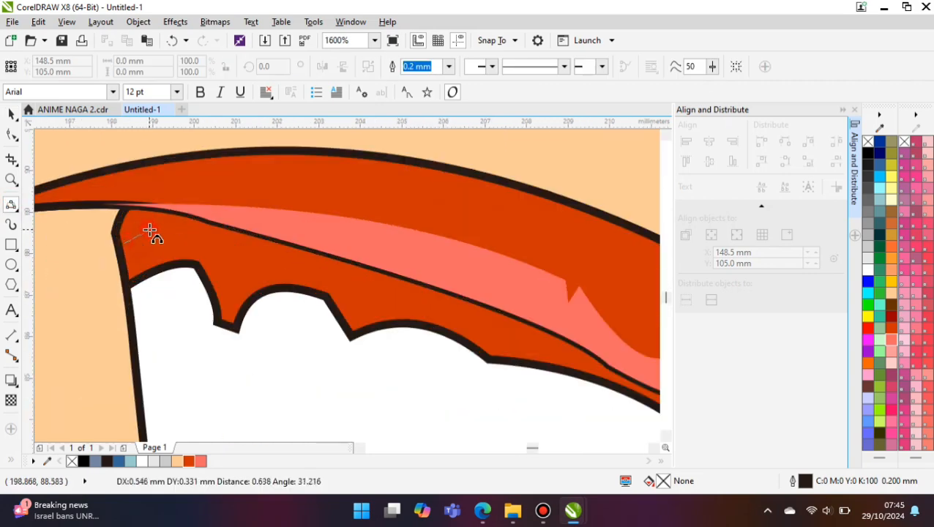
click(150, 233)
click(441, 313)
click(514, 326)
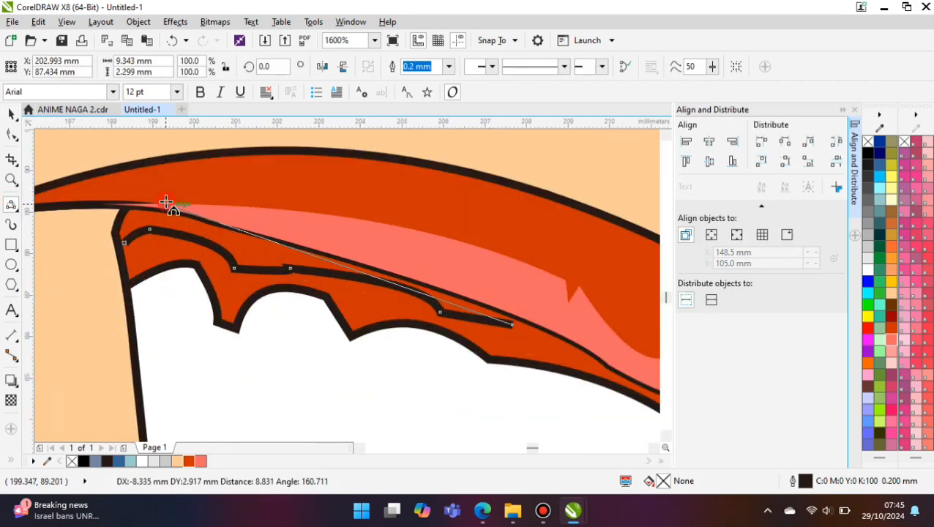
click(166, 203)
click(125, 243)
click(20, 117)
- Intersect the highlight shape with the gum, fill the overlap with #FF6666 without an outline, and delete the leftover shape
shift+click(139, 269)
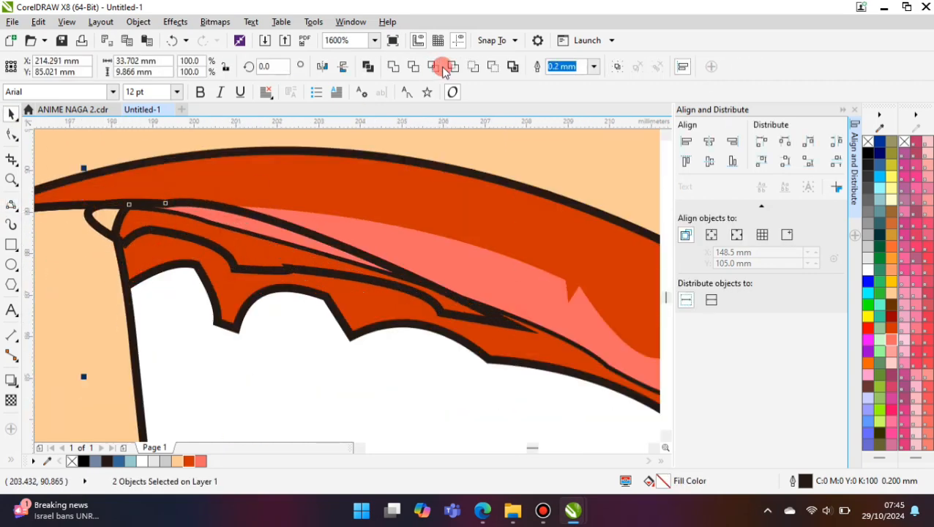
click(443, 66)
click(200, 461)
drag(99, 218, 90, 232)
key(Delete)
click(176, 225)
click(448, 67)
click(422, 83)
scroll(160, 260, down, 4)
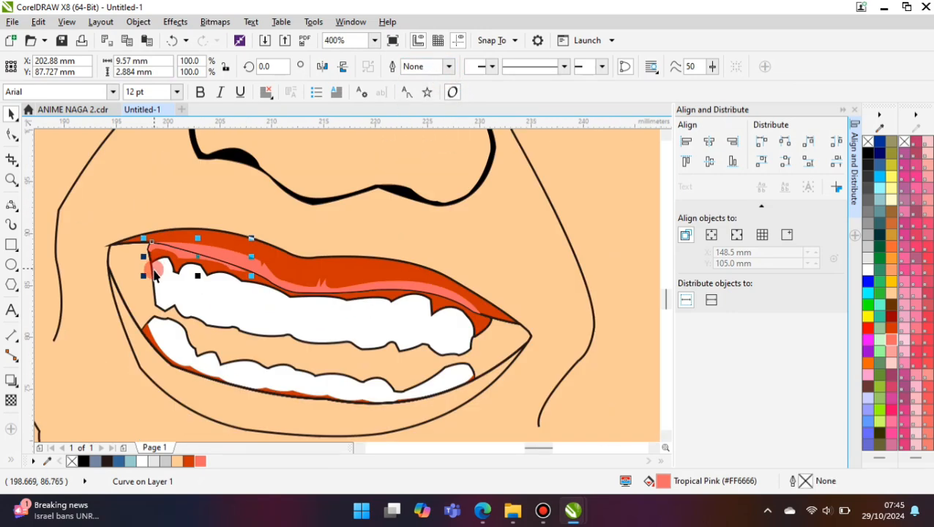
click(501, 284)
- Fill the lower lip with #CC3300
scroll(205, 295, up, 1)
click(180, 357)
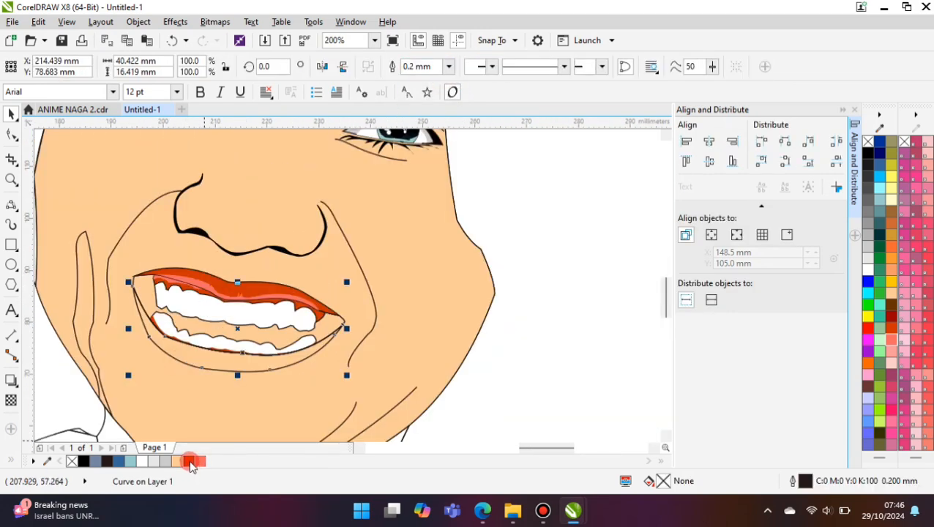
click(188, 461)
scroll(179, 350, down, 1)
click(469, 312)
- Draw a closed highlight curve about 36.3 mm wide along the lower lip between the mouth corners, with small notches in its lower edge
key(space)
scroll(172, 344, up, 3)
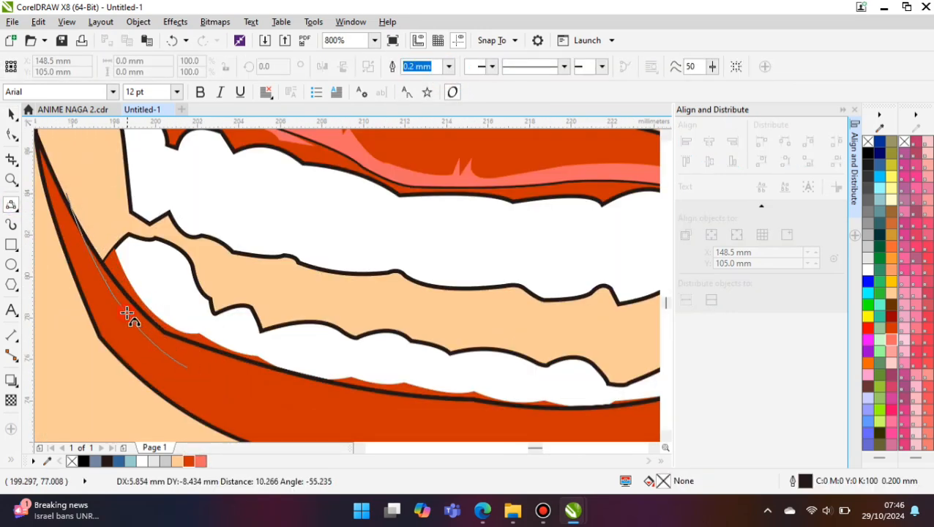
click(126, 313)
scroll(165, 333, up, 1)
click(209, 355)
scroll(209, 355, down, 1)
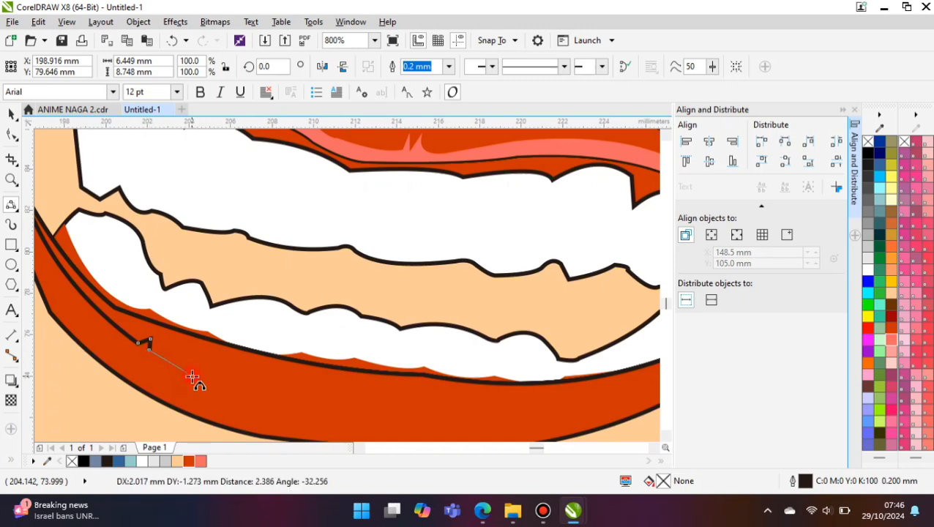
click(192, 377)
click(381, 392)
scroll(377, 394, down, 1)
scroll(377, 394, up, 2)
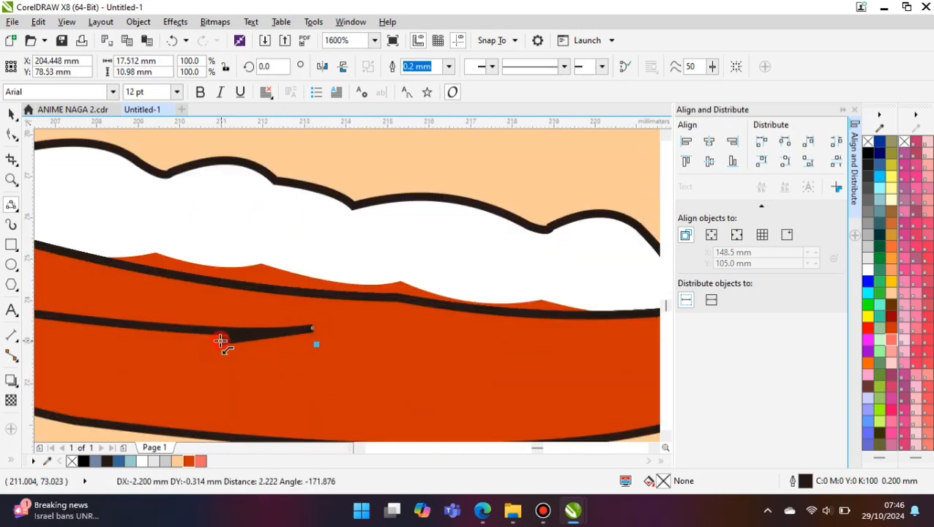
scroll(220, 341, down, 1)
drag(175, 339, 353, 339)
click(302, 349)
scroll(302, 349, down, 1)
scroll(303, 348, up, 1)
drag(259, 338, 371, 332)
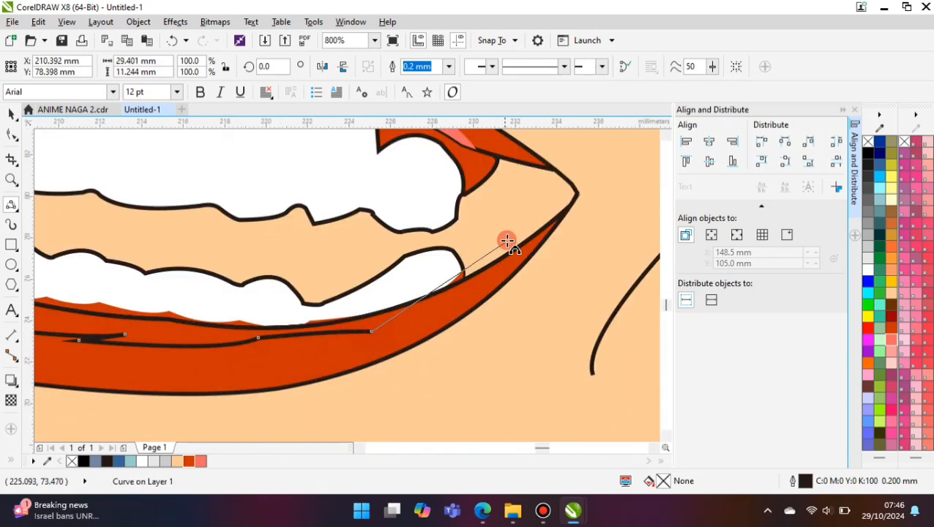
click(507, 242)
scroll(484, 272, down, 1)
- Intersect the highlight curve with the lower lip, delete the leftover curve, and fill the overlap with #FF6666 without an outline
click(10, 116)
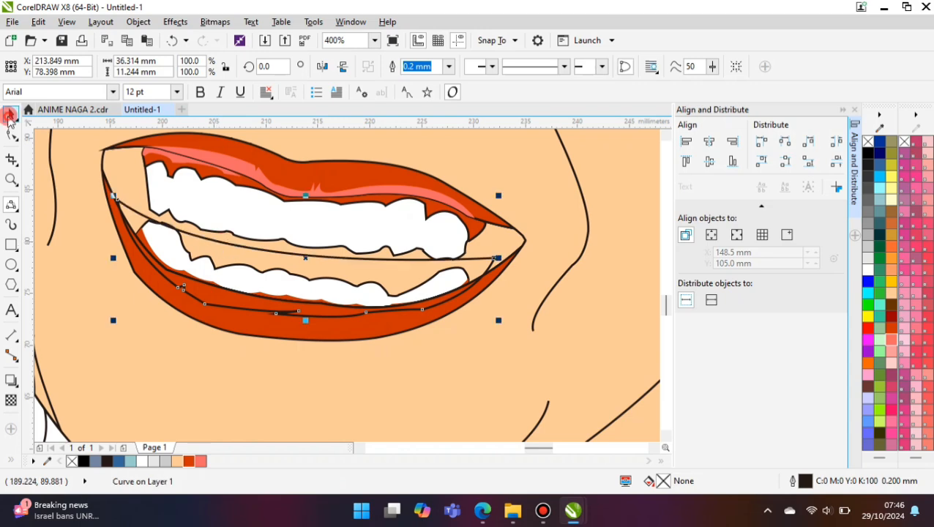
click(431, 68)
drag(405, 260, 432, 259)
key(Delete)
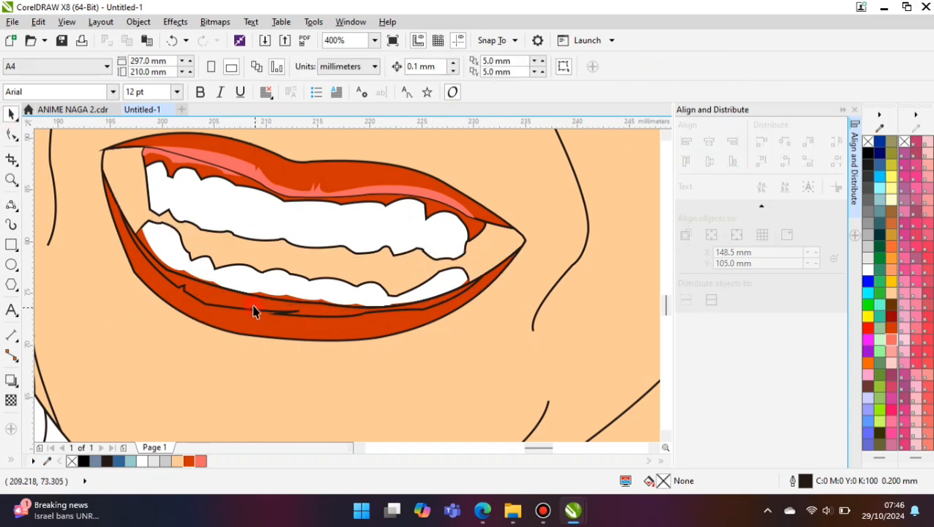
click(247, 316)
click(200, 461)
scroll(128, 303, down, 2)
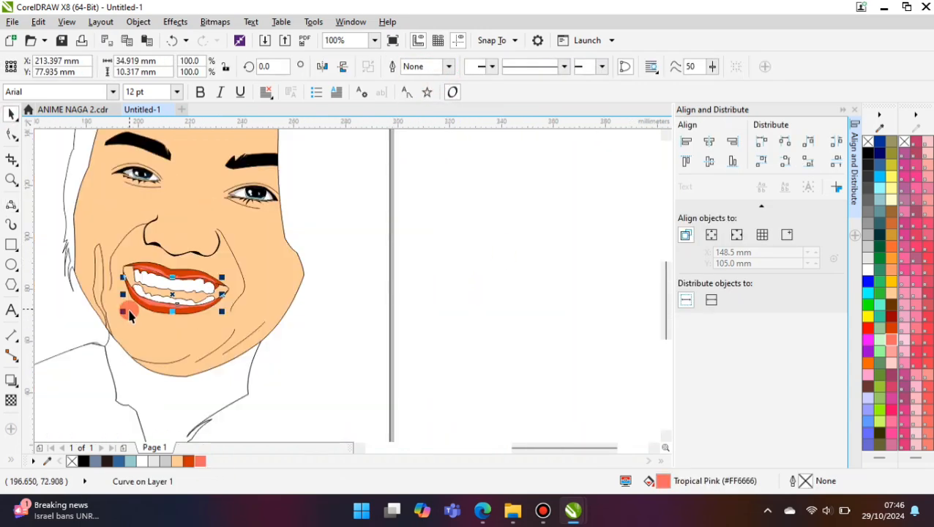
click(502, 238)
- Draw a tongue ellipse about 26.5 mm wide and 11.2 mm high inside the open mouth
scroll(190, 285, up, 1)
click(13, 266)
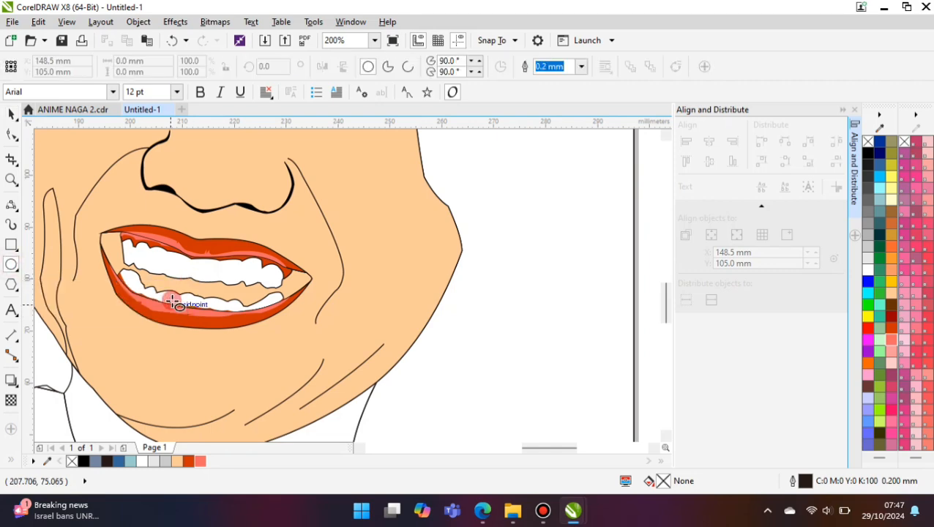
scroll(164, 285, up, 1)
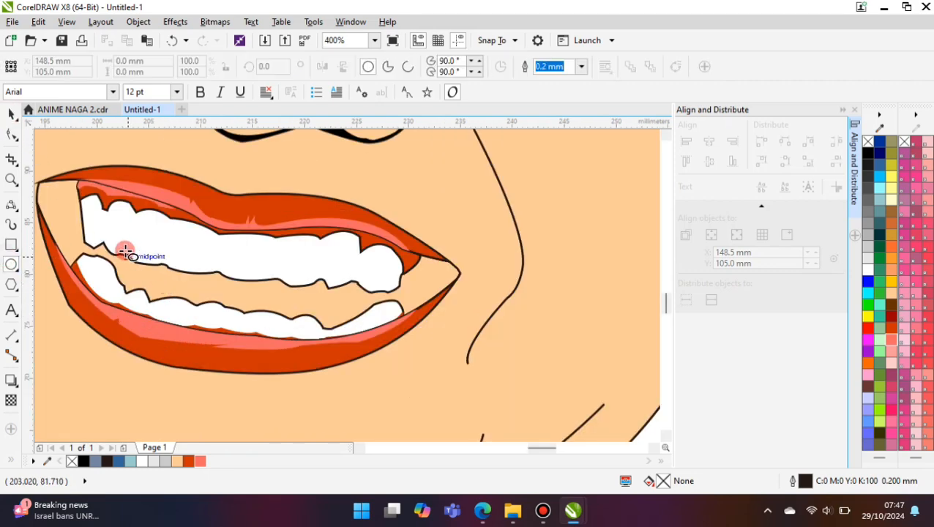
mouse_move(125, 253)
mouse_down()
mouse_move(379, 350)
mouse_move(92, 232)
mouse_up()
click(11, 115)
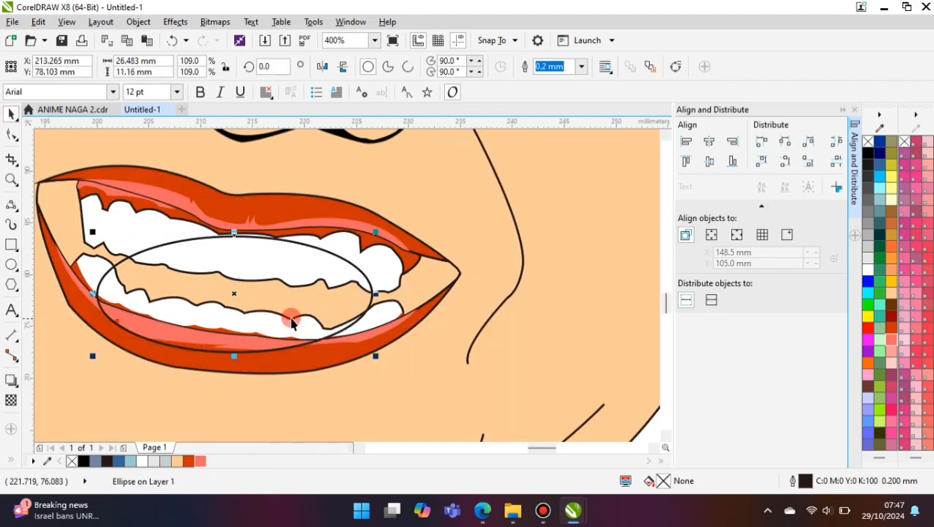
- Intersect the tongue ellipse with the mouth opening and delete the leftover ellipse
shift+click(38, 193)
click(432, 67)
drag(307, 247, 342, 254)
key(Delete)
click(355, 301)
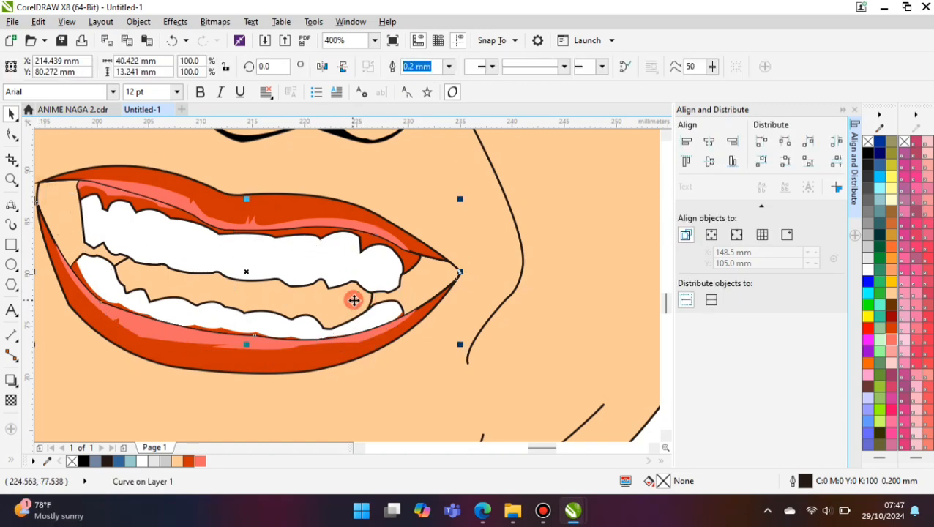
scroll(354, 301, down, 2)
click(469, 302)
- Fill the tongue with #CC3300 and the rest of the mouth's interior with black
scroll(221, 305, up, 3)
click(215, 288)
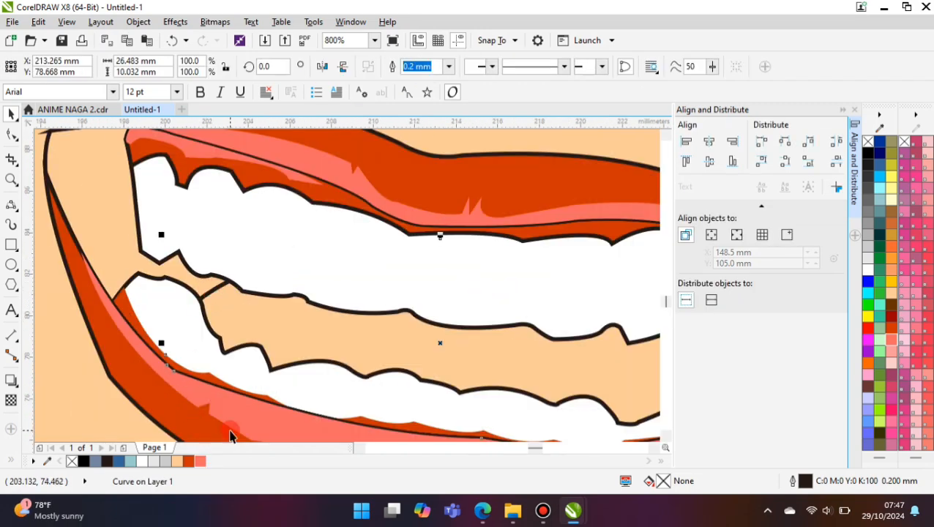
click(892, 329)
scroll(120, 353, down, 1)
click(103, 297)
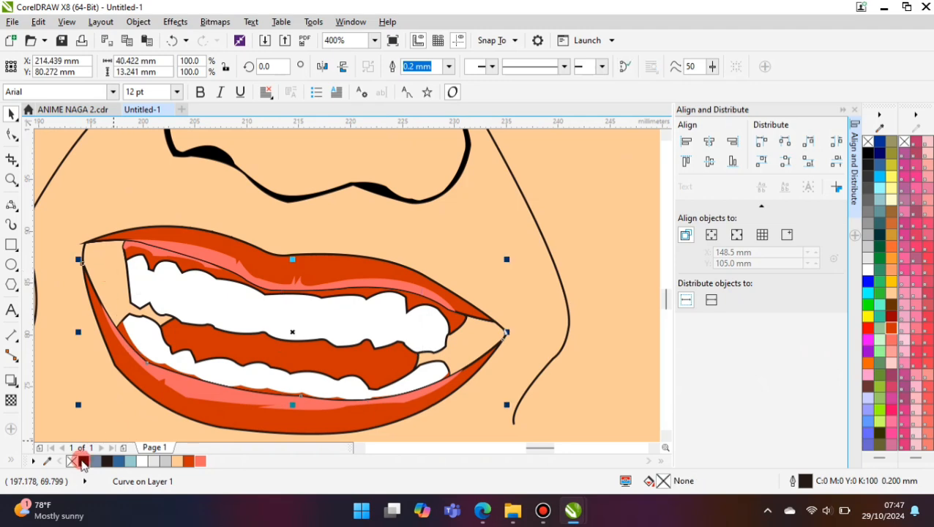
click(83, 461)
scroll(379, 348, down, 3)
click(379, 348)
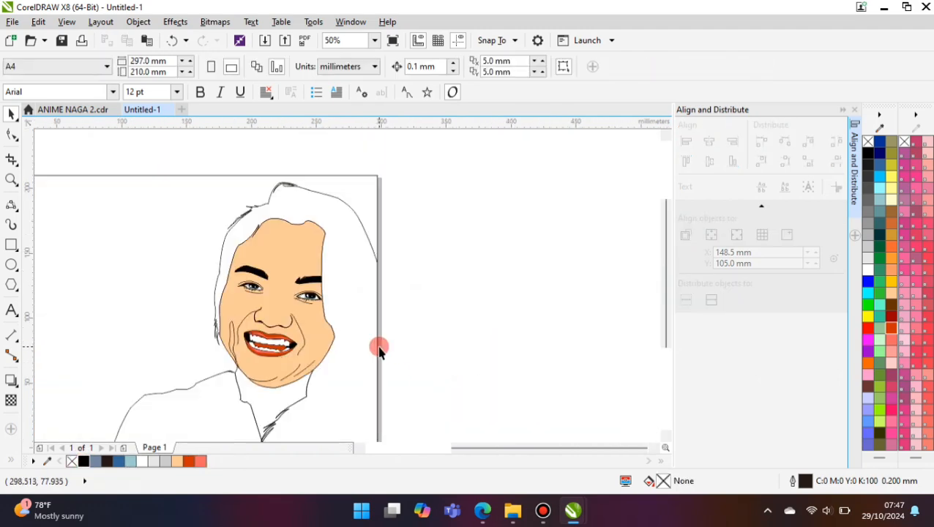
- Draw a closed highlight curve about 21.2 mm wide and 5.6 mm high over the lower part of the tongue
scroll(224, 384, up, 3)
scroll(120, 349, up, 1)
click(150, 344)
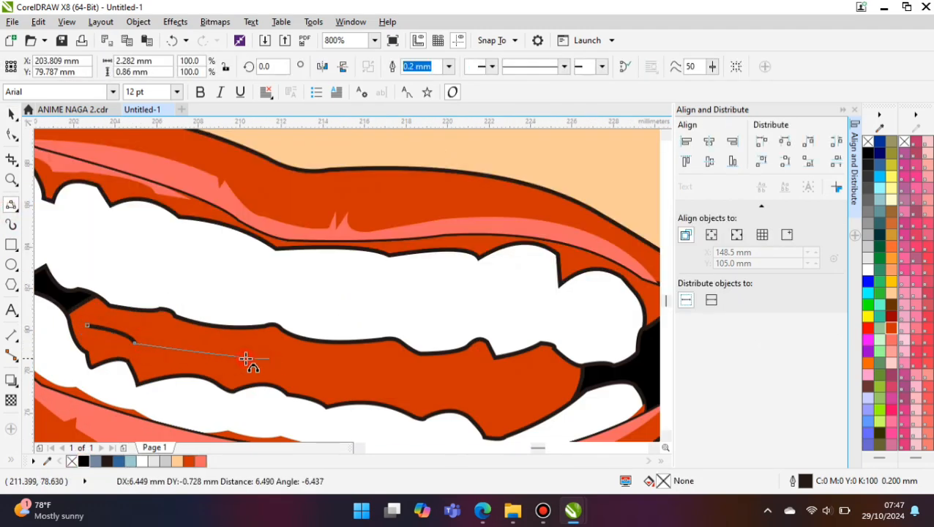
click(269, 358)
drag(493, 421, 492, 420)
click(467, 380)
click(66, 334)
drag(87, 325, 442, 406)
click(187, 377)
click(483, 408)
- Intersect the highlight curve with the tongue and fill the overlap with light pink
click(11, 114)
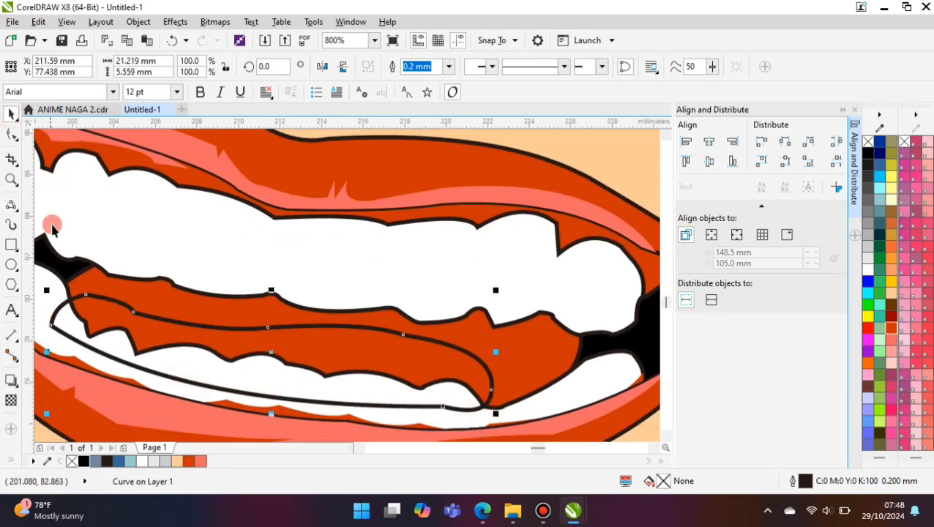
shift+click(91, 274)
click(432, 68)
click(595, 199)
click(475, 357)
shift+click(546, 377)
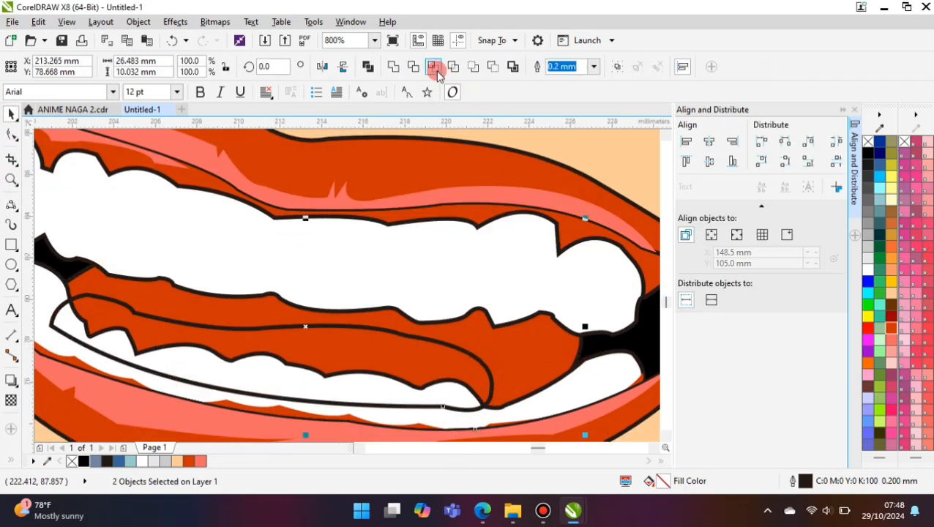
click(434, 66)
click(891, 352)
click(398, 397)
click(418, 353)
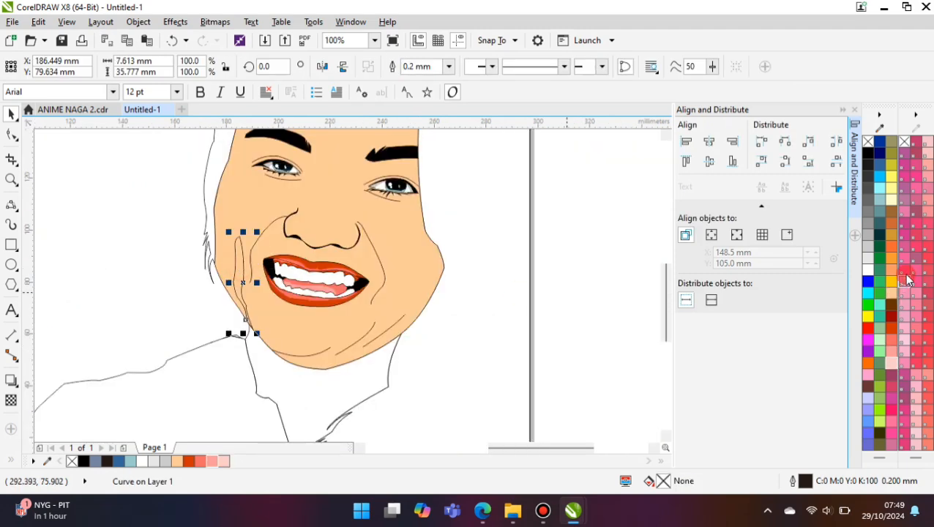
- Fill the narrow shadow shape on the left cheek with the brown TOYO 0167pc and remove its outline
scroll(909, 280, down, 5)
click(905, 199)
click(448, 67)
click(438, 78)
click(596, 278)
click(235, 278)
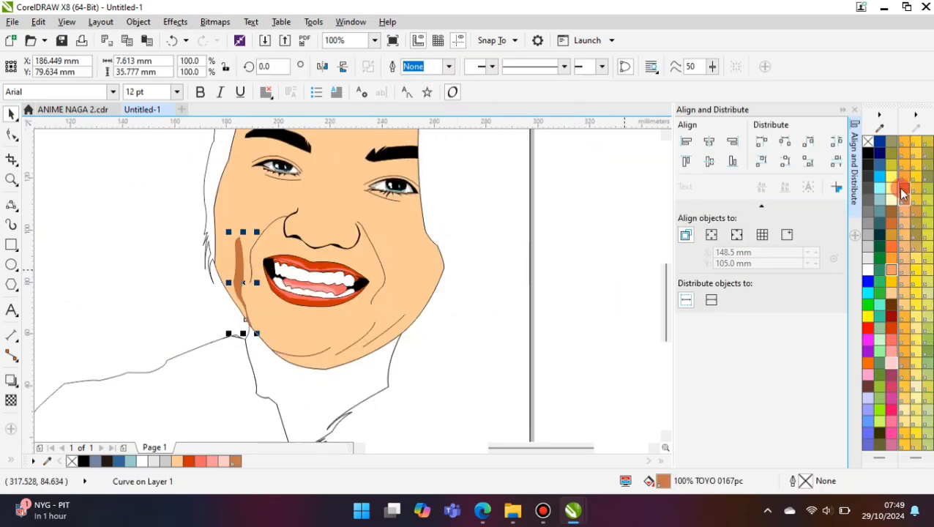
- Change the narrow left cheek shadow's fill to the brown TOYO 0166pc
click(904, 189)
click(612, 256)
- Extend the chin line into a shadow edge with pointed creases, joining it to the short lines on the right side of the chin
click(11, 205)
scroll(336, 354, up, 2)
click(319, 326)
drag(318, 326, 297, 352)
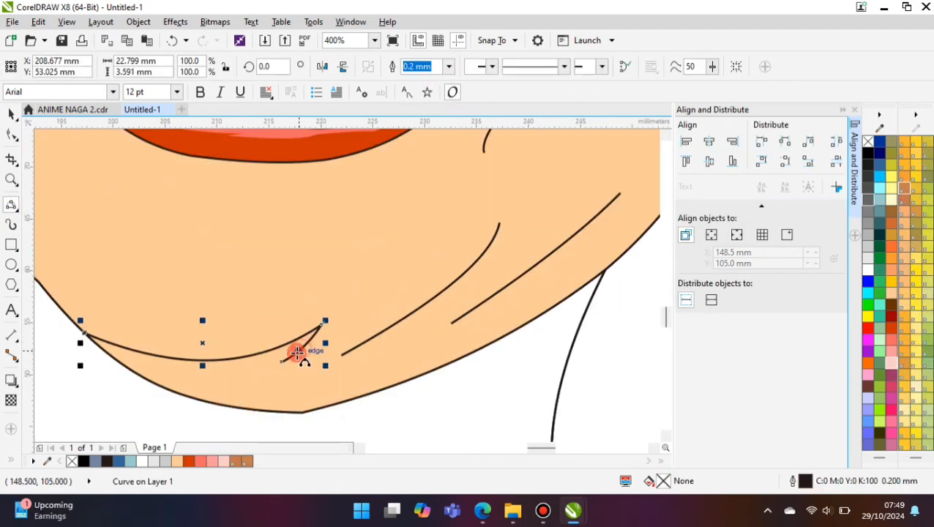
click(501, 222)
click(430, 324)
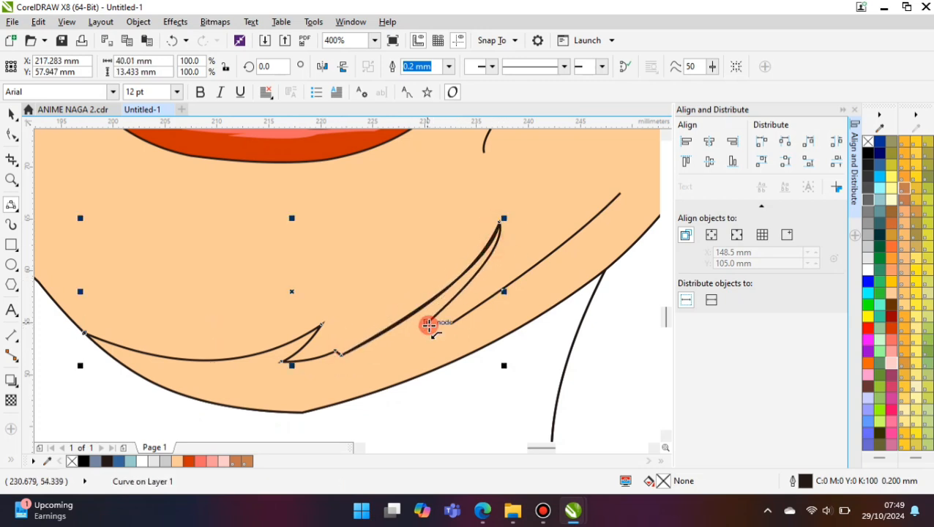
click(624, 222)
mouse_move(454, 322)
mouse_down()
mouse_move(637, 187)
mouse_move(620, 194)
mouse_up()
key(ctrl+z)
- Continue the shadow edge past the right jaw and close it around the outside of the chin, about 80.5 mm wide and 45.2 mm high
click(574, 230)
scroll(380, 374, down, 1)
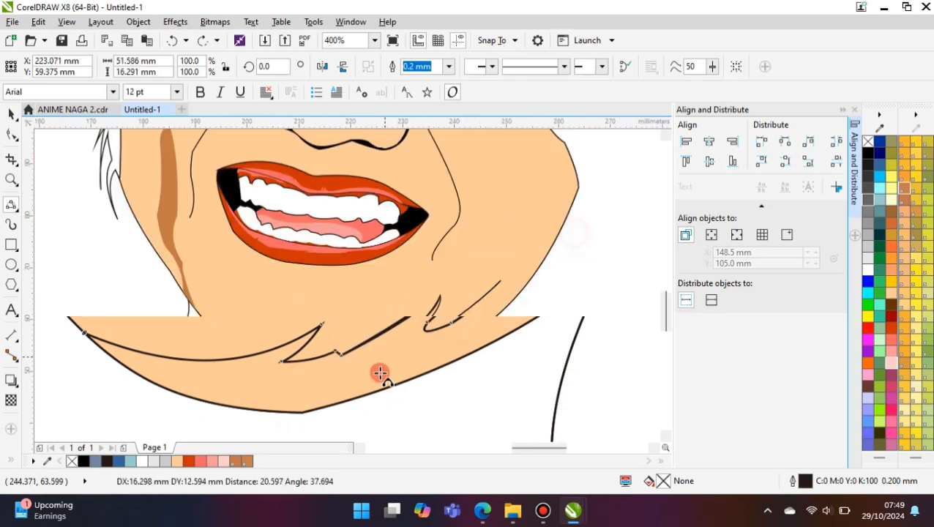
drag(502, 279, 572, 234)
key(ctrl+z)
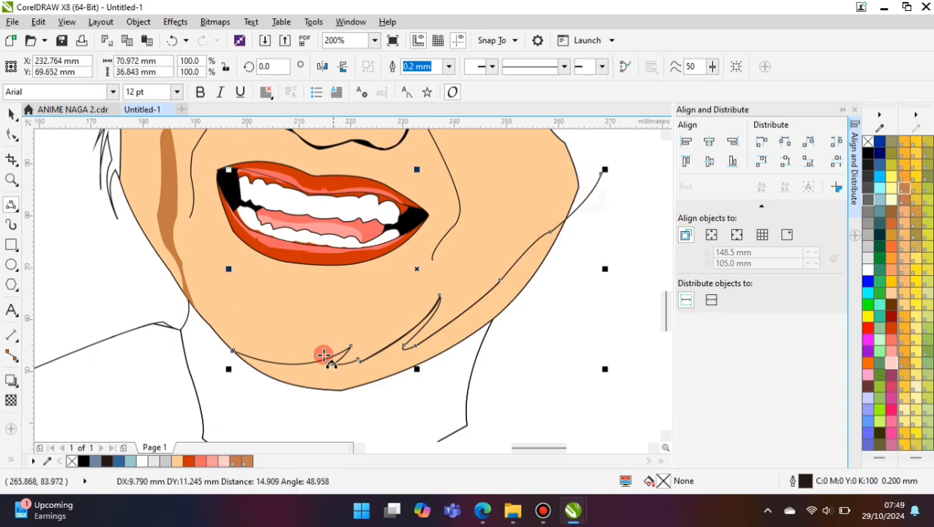
drag(217, 380, 607, 302)
click(421, 402)
drag(601, 173, 607, 302)
click(634, 243)
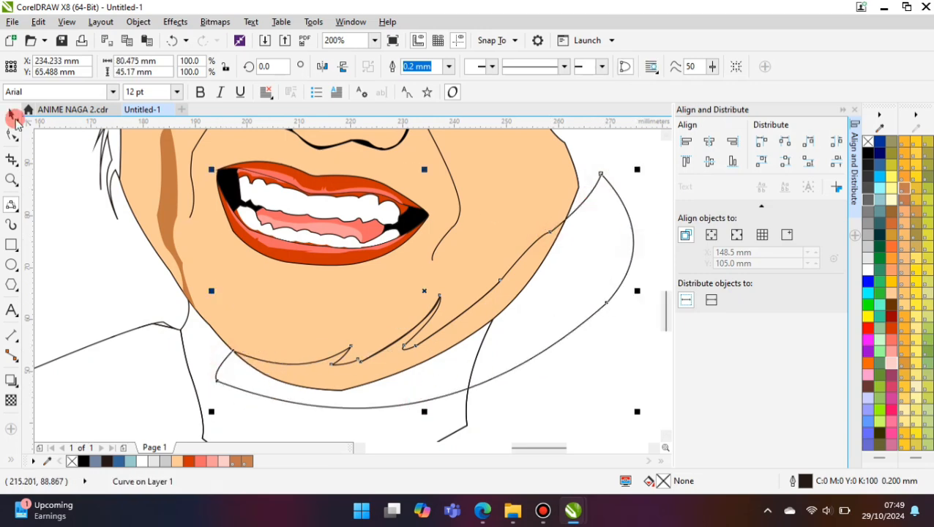
- Intersect the closed chin curve with the face and fill the overlap with the brown TOYO 0166pc
click(12, 115)
shift+click(203, 232)
click(433, 68)
click(235, 461)
- Delete the leftover curve outside the face and remove the outline of the chin and jaw shadow
drag(575, 272, 586, 308)
key(Delete)
click(539, 259)
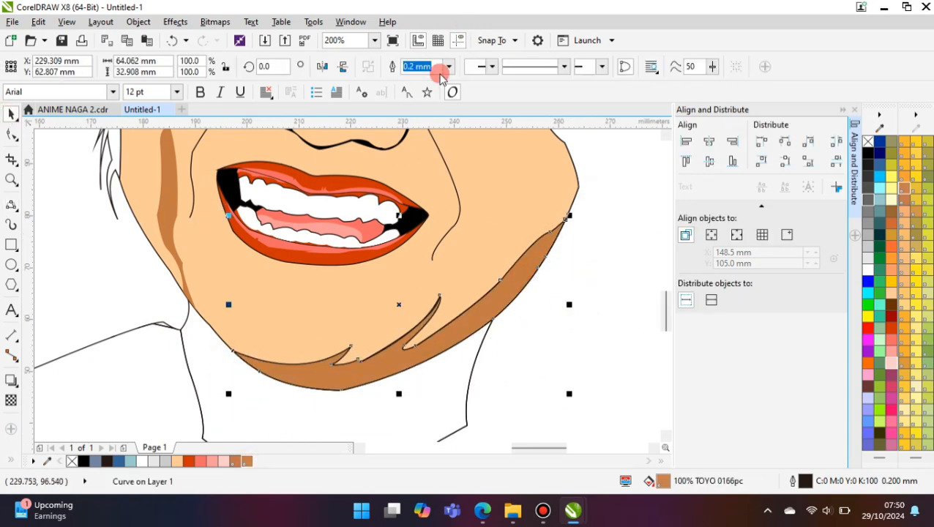
click(448, 68)
click(419, 79)
scroll(316, 382, down, 2)
- Draw a thin curved line along the upper edge of the chin shadow's left part
scroll(316, 377, up, 2)
click(11, 205)
scroll(110, 307, up, 1)
drag(162, 340, 384, 347)
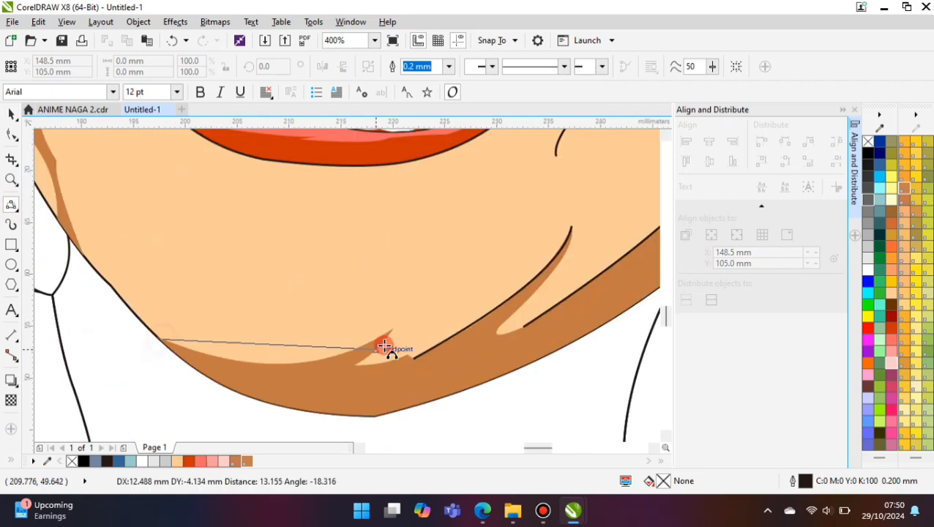
click(285, 364)
scroll(285, 319, down, 3)
click(489, 312)
- Extend the left smile line with a narrow curved return around its lower end
scroll(248, 248, up, 2)
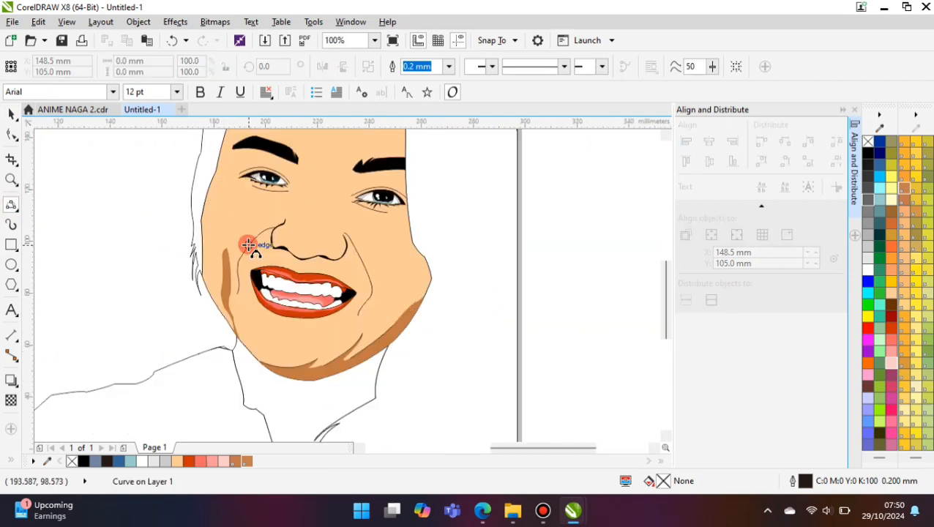
click(249, 247)
scroll(252, 315, up, 1)
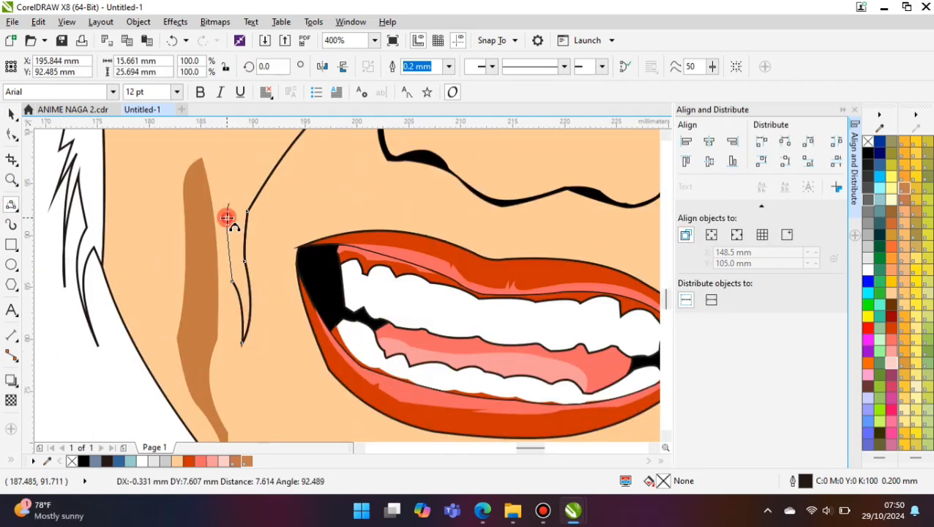
scroll(256, 310, down, 1)
scroll(290, 262, up, 1)
drag(220, 309, 241, 282)
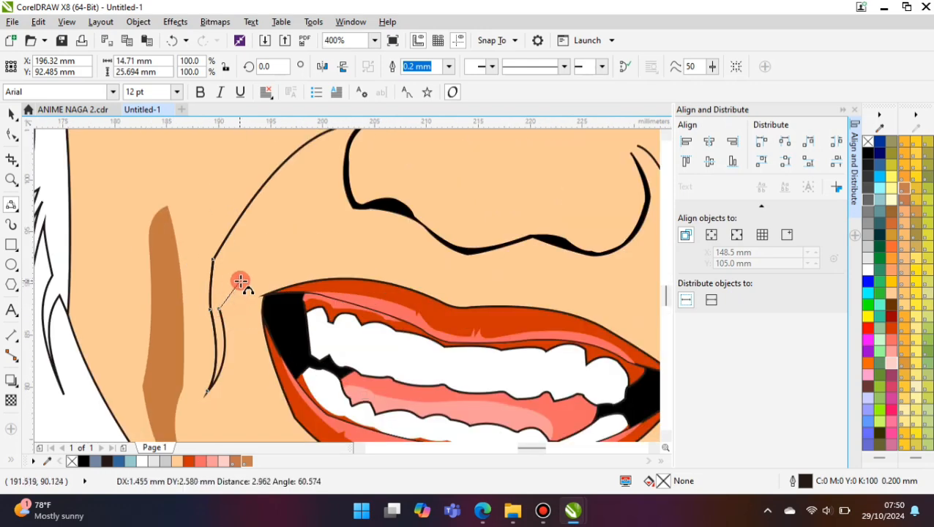
key(Escape)
scroll(247, 298, up, 1)
key(ctrl+z)
- Continue the curve past the mouth corner up to the left nostril and close it, about 14.7 mm wide and 25.7 mm high
drag(192, 317, 262, 285)
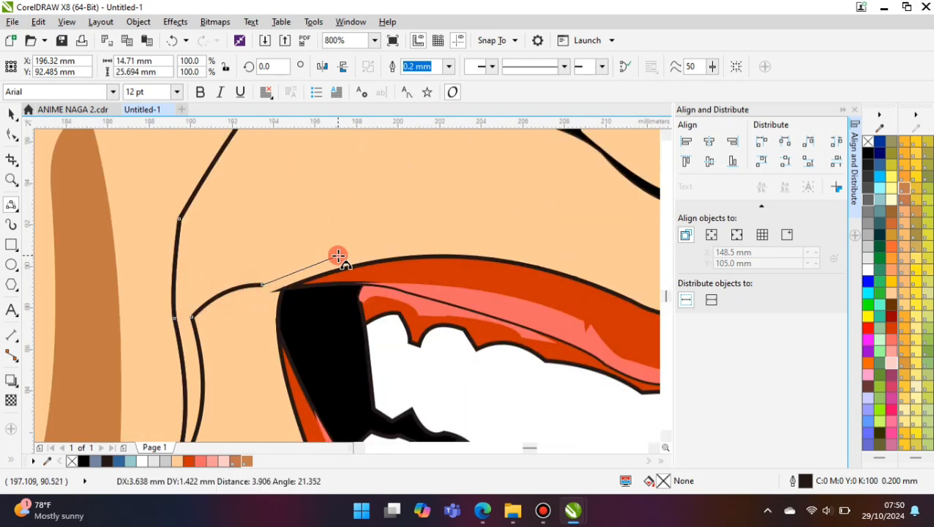
click(313, 265)
scroll(315, 265, down, 1)
scroll(354, 202, up, 1)
drag(386, 256, 389, 171)
scroll(388, 352, down, 1)
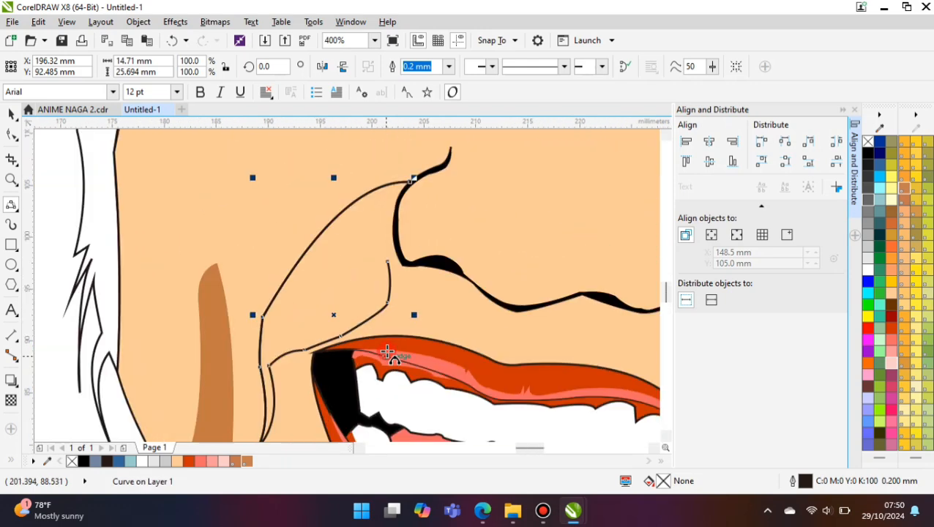
click(350, 222)
scroll(347, 225, up, 1)
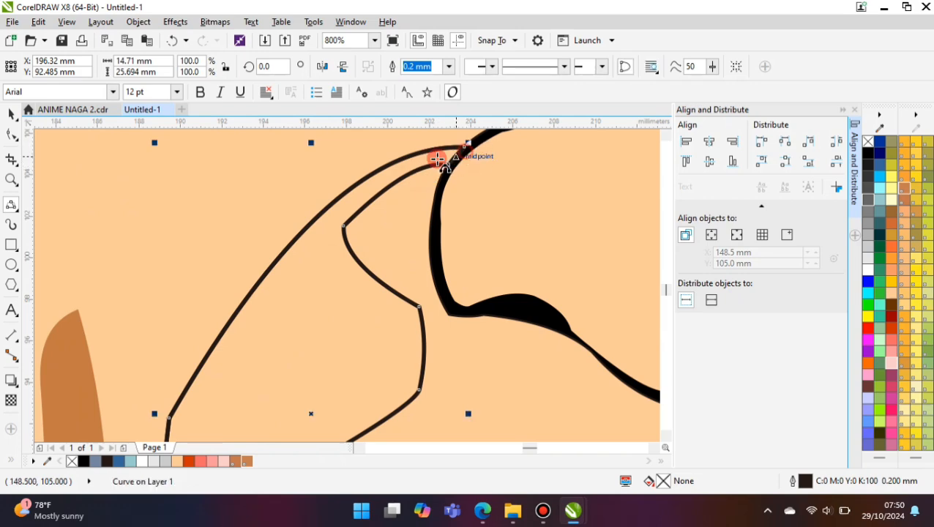
- Intersect the closed left smile-fold shape with the face and fill the overlap with the brown TOYO 0166pc
click(11, 114)
shift+click(351, 161)
click(433, 68)
click(246, 461)
- Turn the right smile line into a narrow closed shape from the nostril to below the mouth corner, about 11.4 mm wide and 31.9 mm high
scroll(161, 277, down, 3)
drag(178, 234, 237, 329)
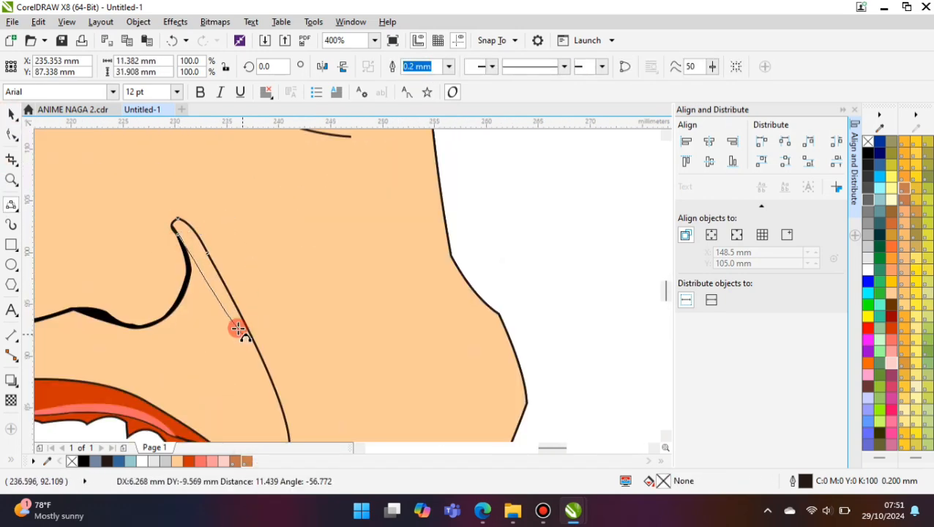
click(212, 277)
scroll(208, 253, down, 1)
scroll(225, 301, up, 1)
drag(219, 261, 254, 377)
click(249, 313)
scroll(259, 284, down, 1)
scroll(253, 344, up, 1)
drag(265, 313, 242, 336)
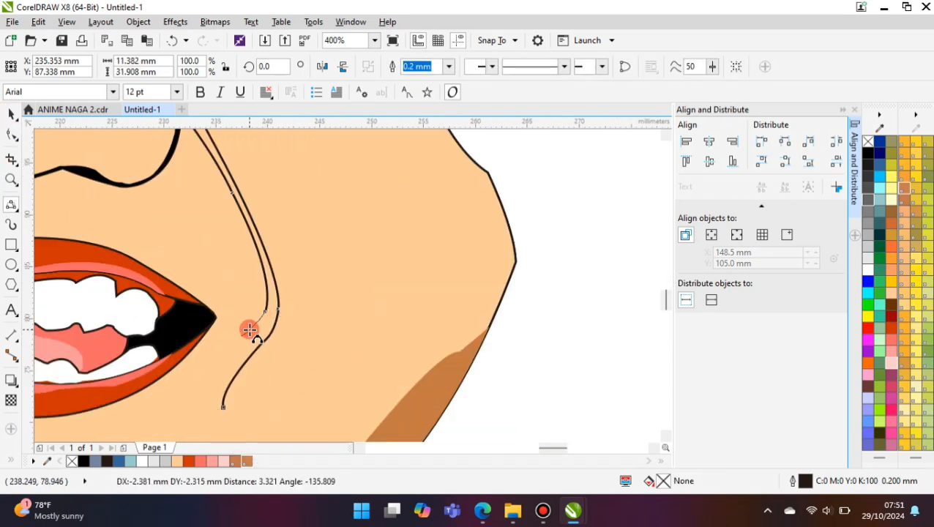
click(218, 415)
- Fill the right smile-fold shape with the brown TOYO 0166pc and remove its outline
click(247, 460)
click(448, 67)
click(421, 80)
scroll(225, 224, down, 1)
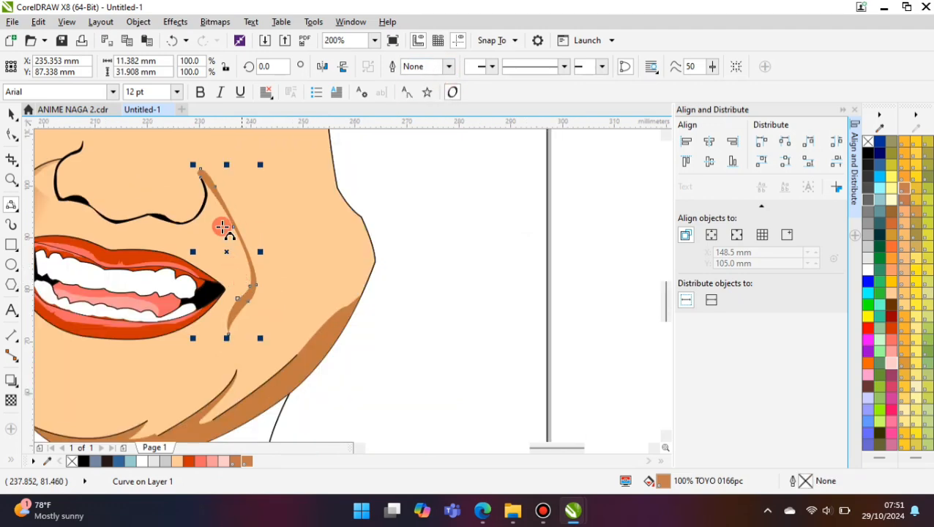
scroll(192, 166, up, 1)
click(200, 159)
click(255, 221)
key(ctrl+z)
- Draw a thin curved line along the outer edge of the right smile-fold shadow
scroll(216, 168, up, 1)
drag(186, 154, 275, 275)
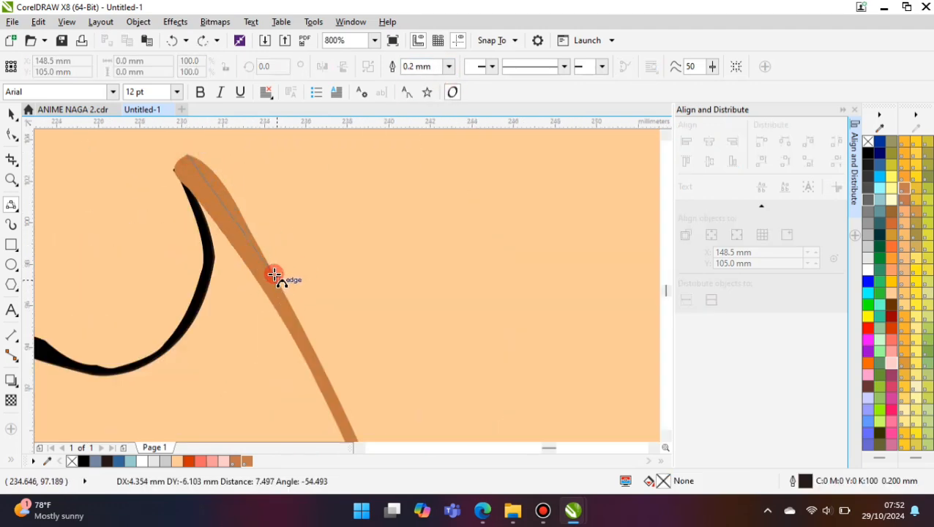
click(219, 175)
scroll(196, 177, down, 1)
drag(235, 231, 287, 326)
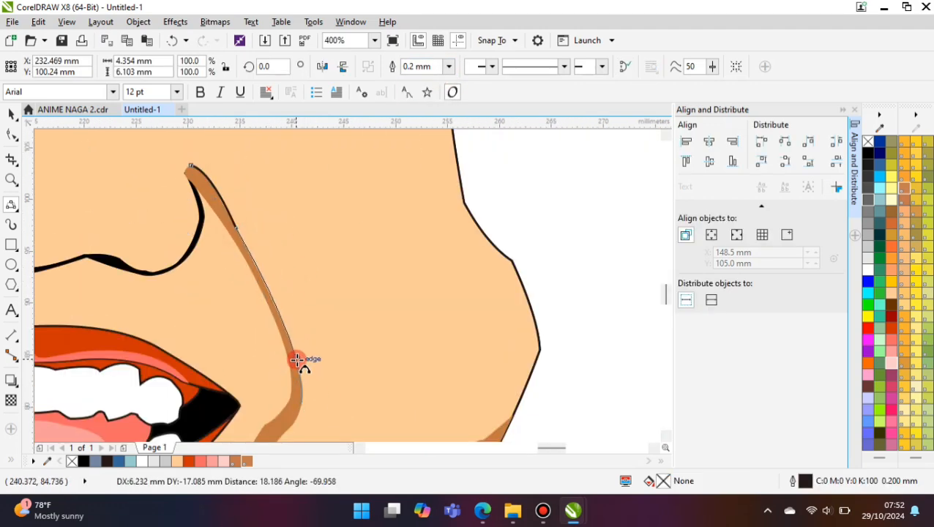
drag(297, 359, 297, 361)
click(272, 294)
key(Escape)
- Extend the crease line above the left eye into a closed shadow shape, about 19.4 mm wide and 6.7 mm high
scroll(311, 355, down, 2)
scroll(168, 262, up, 2)
click(192, 182)
scroll(140, 195, up, 1)
drag(84, 224, 170, 171)
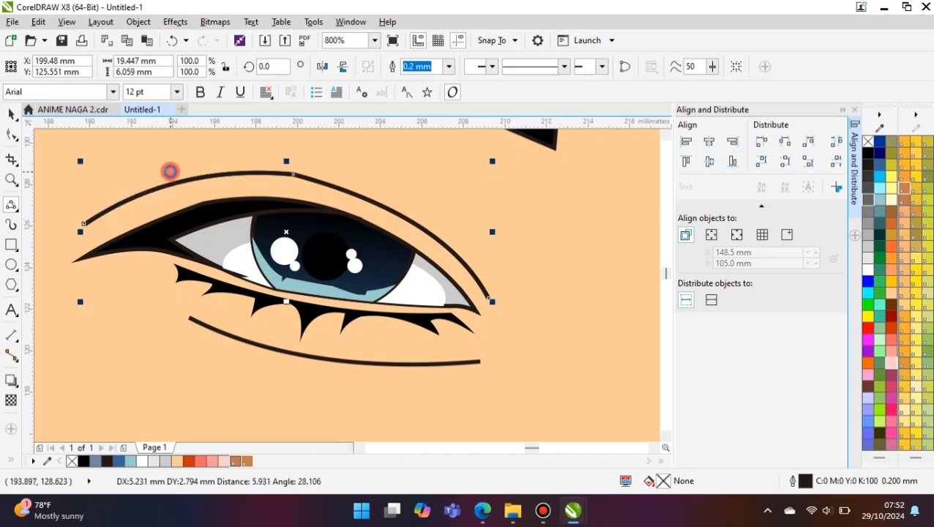
click(288, 161)
click(377, 189)
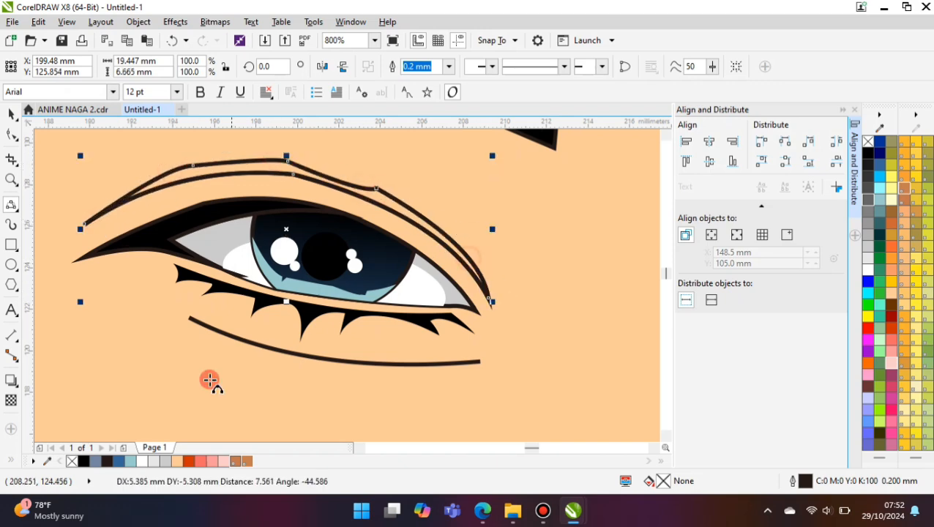
- Fill the crease shadow above the left eye with the brown TOYO 0166pc and remove its outline
click(235, 462)
click(450, 67)
click(415, 80)
- Extend the crease line above the right eye into a closed shadow shape, about 21.2 mm wide and 4.8 mm high
scroll(219, 308, down, 3)
scroll(355, 329, up, 2)
click(231, 271)
scroll(232, 271, up, 1)
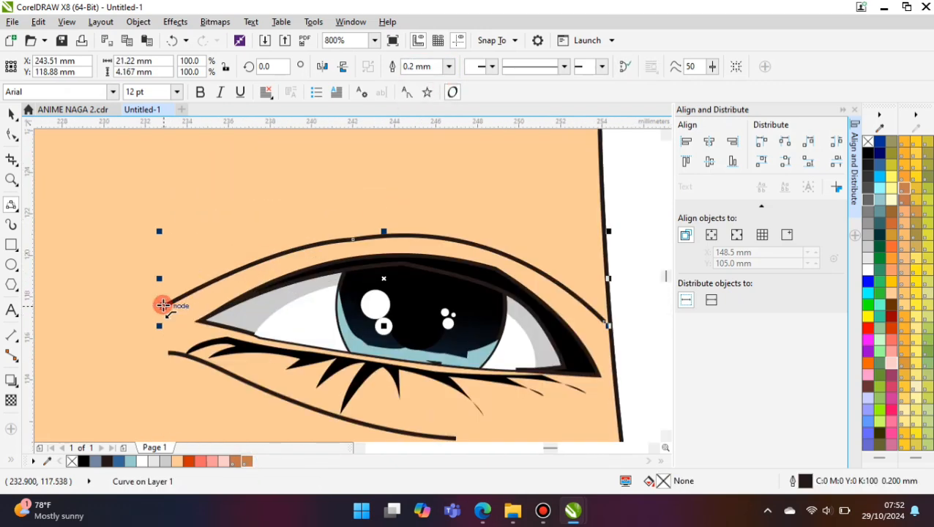
click(164, 305)
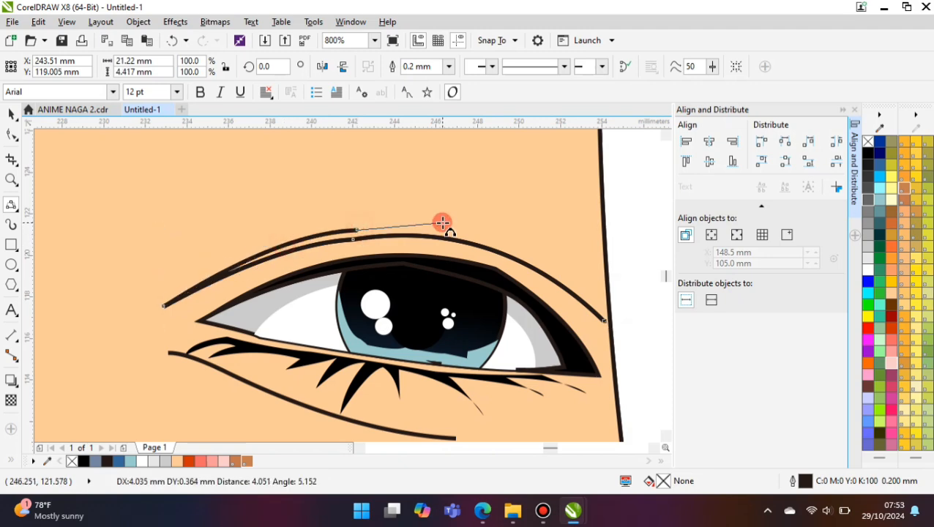
click(442, 223)
- Fill the crease shadow above the right eye with the brown TOYO 0166pc and remove its outline
click(235, 462)
click(450, 67)
click(415, 80)
- Draw a closed shadow shape along the line under the right eye, about 19 mm wide and 6.2 mm high
scroll(212, 239, down, 1)
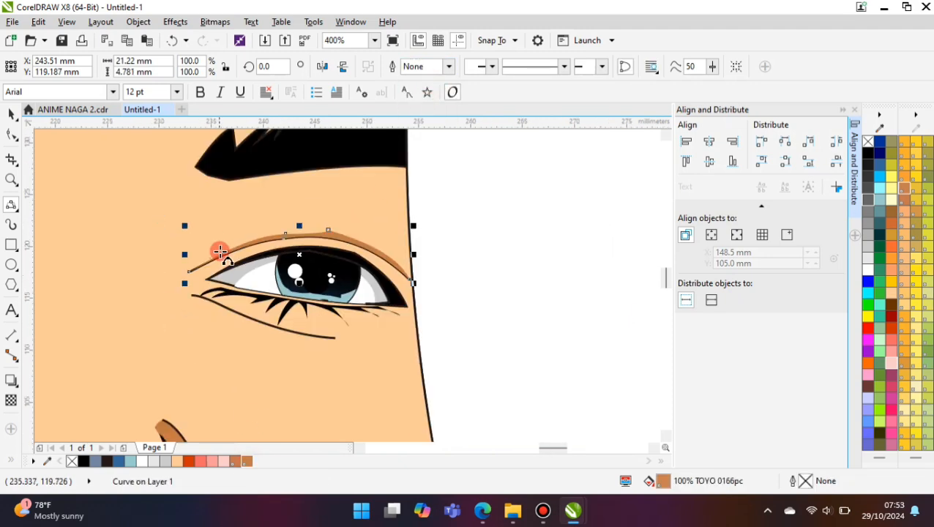
click(282, 333)
scroll(200, 315, up, 1)
click(210, 294)
drag(236, 311, 550, 390)
click(460, 400)
drag(468, 360, 555, 342)
click(514, 354)
drag(556, 344, 573, 351)
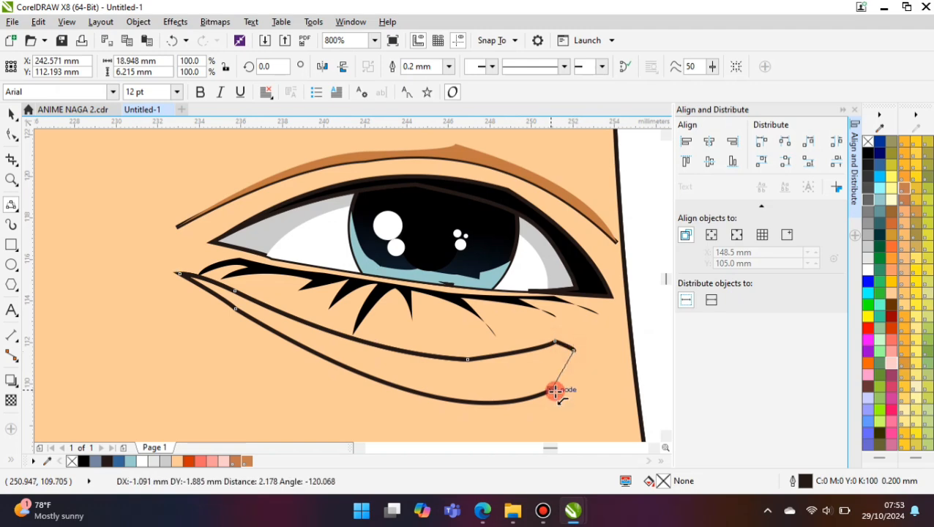
drag(555, 391, 554, 390)
click(572, 374)
- Fill the shape under the right eye with the brown TOYO 0166pc and remove its outline
click(236, 462)
click(449, 67)
click(433, 81)
- Apply a vertical linear transparency to the shadow under the right eye, fading it downward into the skin
scroll(329, 340, down, 3)
scroll(340, 350, up, 2)
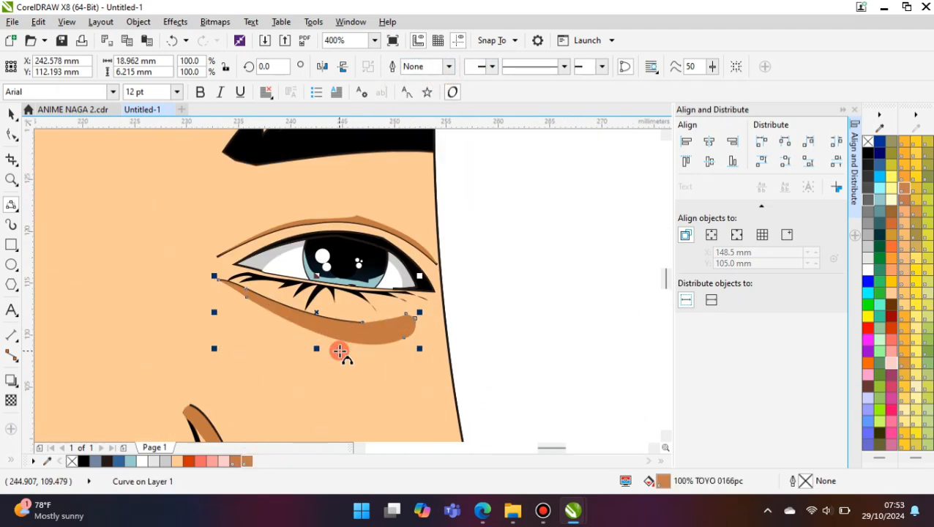
key(g)
drag(288, 361, 287, 358)
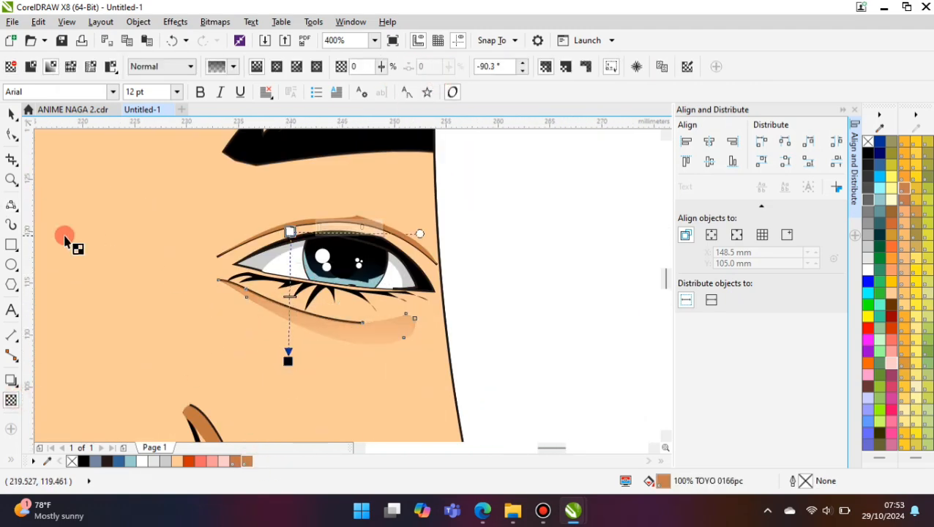
- Start a shadow curve under the left eye, from the right end of the lower lid line back beneath it
click(11, 204)
scroll(310, 330, down, 2)
scroll(209, 307, up, 2)
click(286, 324)
drag(381, 313, 467, 338)
click(467, 338)
key(ctrl+z)
click(333, 328)
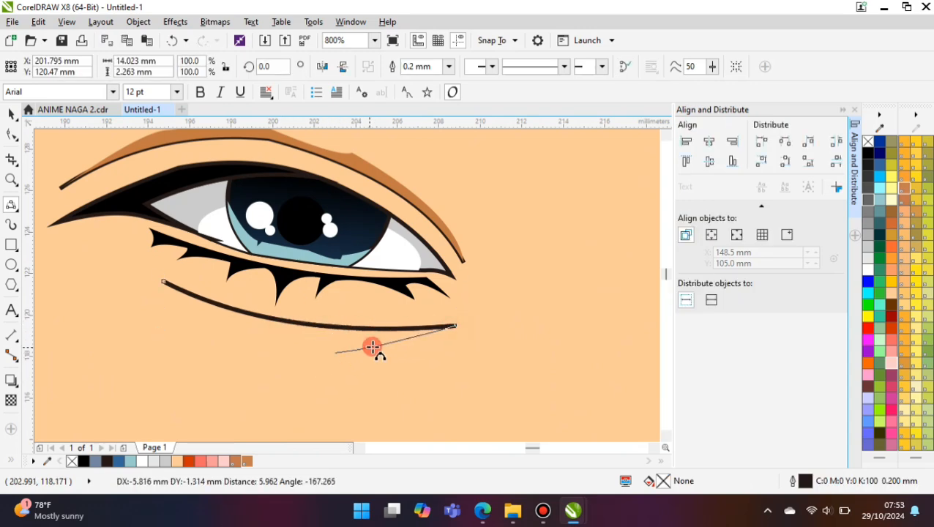
click(398, 347)
- Continue the shadow curve around the lid line's left end and close it, about 18.4 mm wide and 4.7 mm high
scroll(405, 353, down, 1)
mouse_move(371, 354)
mouse_down()
mouse_move(263, 364)
mouse_move(229, 294)
mouse_up()
click(275, 340)
scroll(264, 320, up, 1)
click(221, 295)
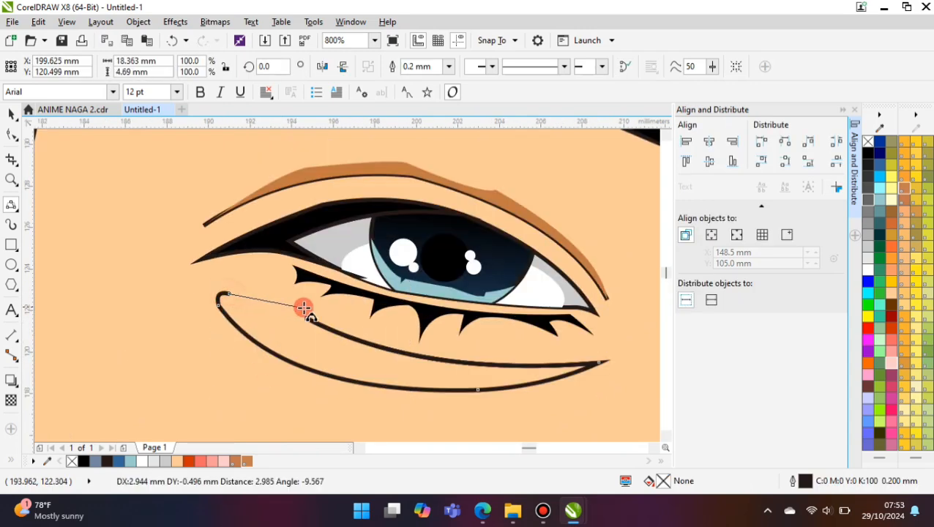
drag(304, 307, 307, 317)
click(266, 301)
- Fill the shape under the left eye with the brown TOYO 0166pc and remove its outline
click(247, 461)
click(448, 67)
click(413, 81)
- Apply a linear transparency to the shadow under the left eye, fading it into the skin
click(11, 400)
scroll(243, 344, down, 1)
drag(301, 357, 270, 417)
drag(283, 265, 290, 301)
click(11, 114)
scroll(153, 235, down, 2)
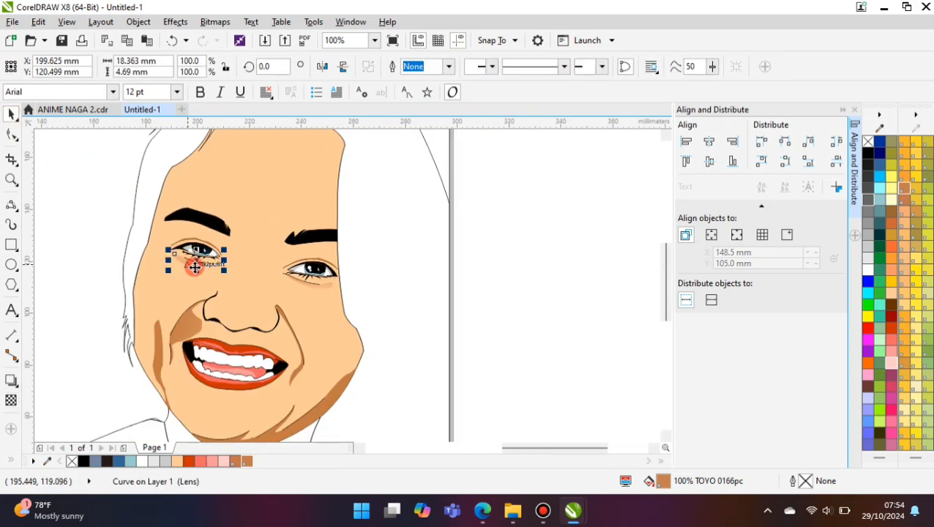
key(Escape)
scroll(205, 293, down, 1)
scroll(210, 292, up, 1)
click(901, 425)
click(11, 205)
scroll(303, 277, down, 1)
scroll(267, 210, up, 1)
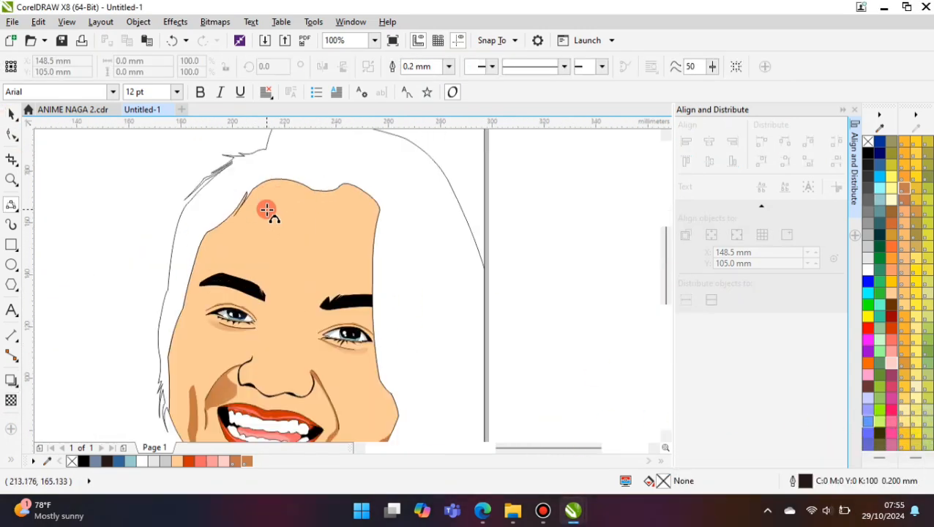
- Fill the hair shape around the face with black
click(11, 115)
click(268, 150)
scroll(163, 429, down, 1)
click(85, 461)
scroll(359, 272, down, 1)
click(362, 276)
scroll(361, 273, up, 1)
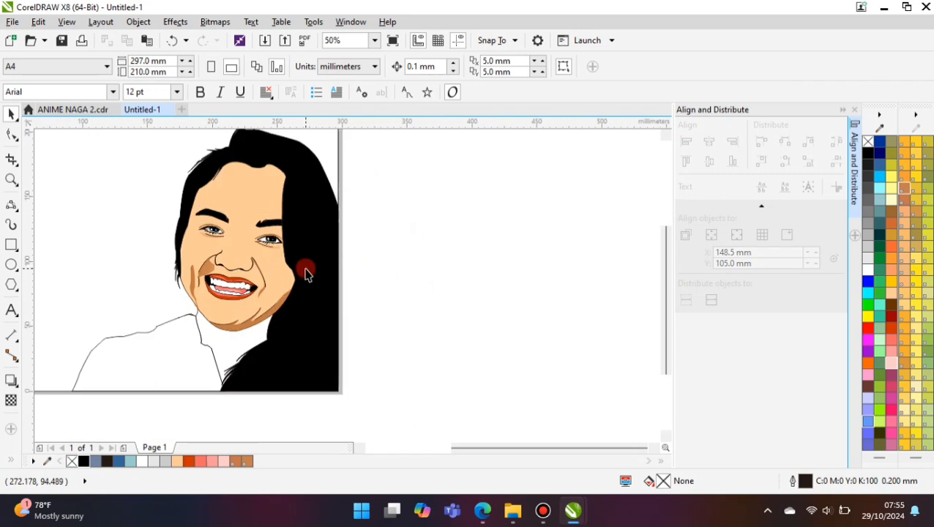
- Start a shadow curve from the left temple up along the hairline, about 27.5 mm wide and 37.8 mm high
click(10, 203)
scroll(313, 156, up, 1)
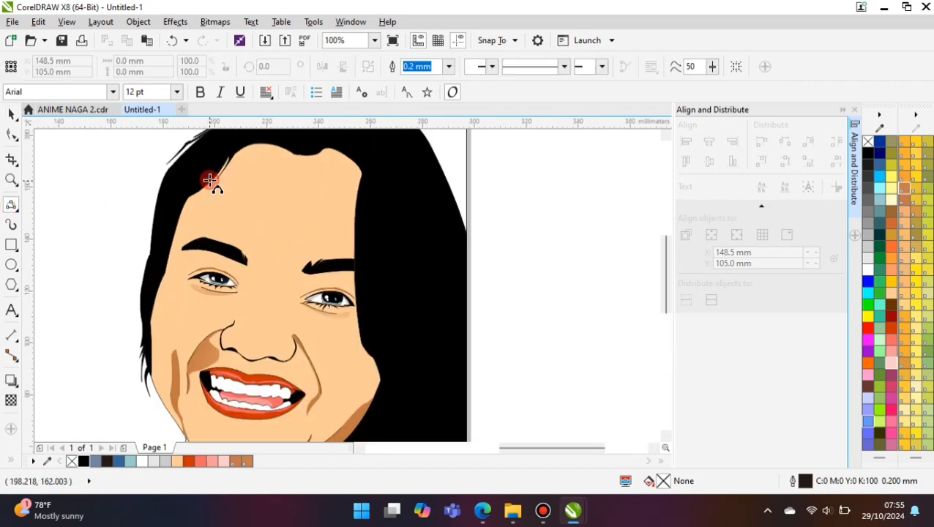
scroll(209, 182, up, 1)
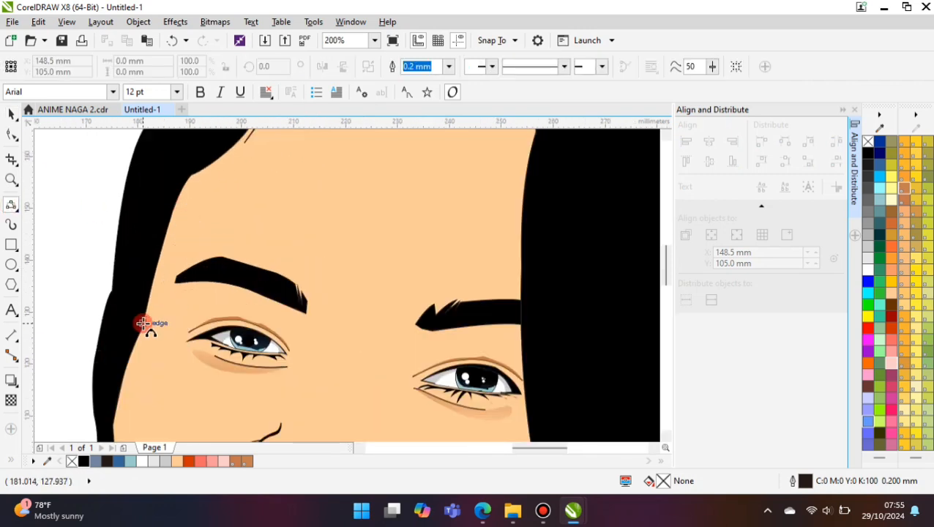
click(193, 200)
scroll(202, 197, down, 1)
scroll(180, 236, up, 1)
scroll(192, 225, down, 1)
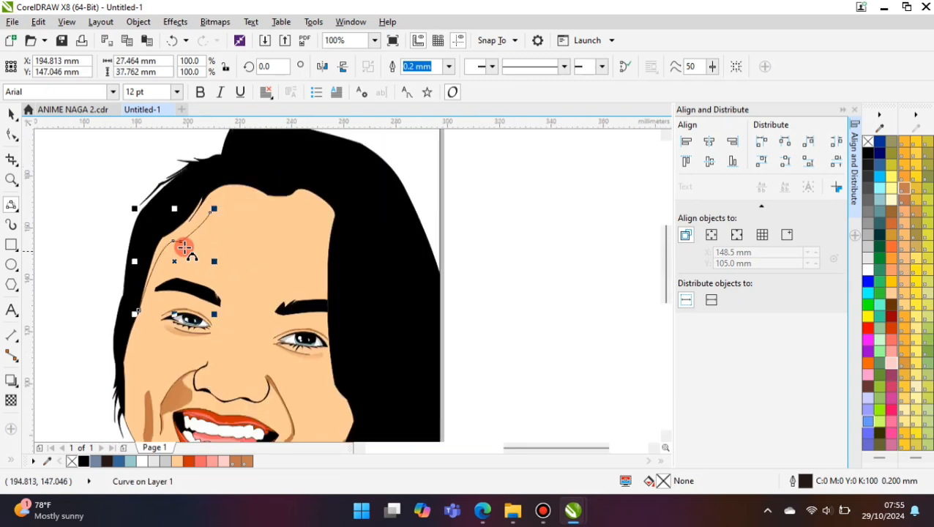
- Continue the shadow curve across the forehead just below the hairline, extending it to about 69.7 mm wide and 45.8 mm high
scroll(184, 246, up, 1)
click(201, 236)
click(281, 196)
click(330, 216)
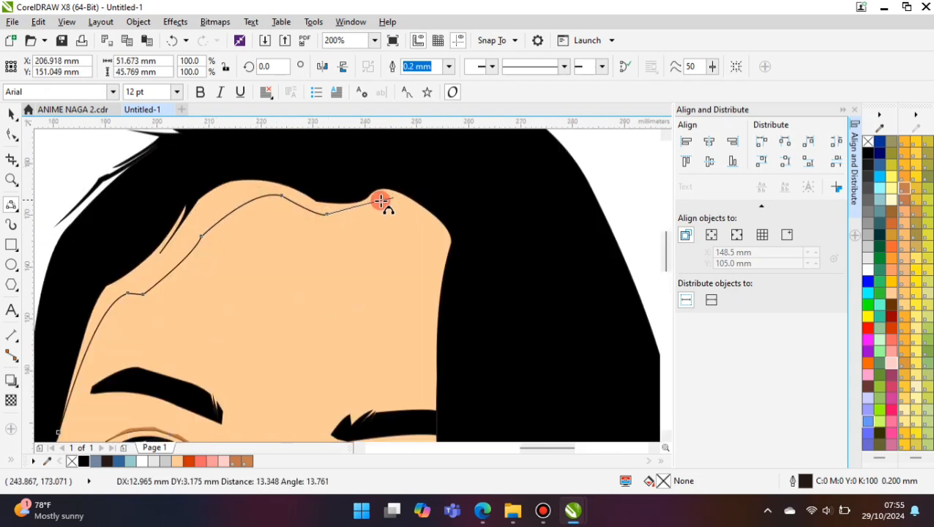
double_click(405, 215)
scroll(404, 215, down, 1)
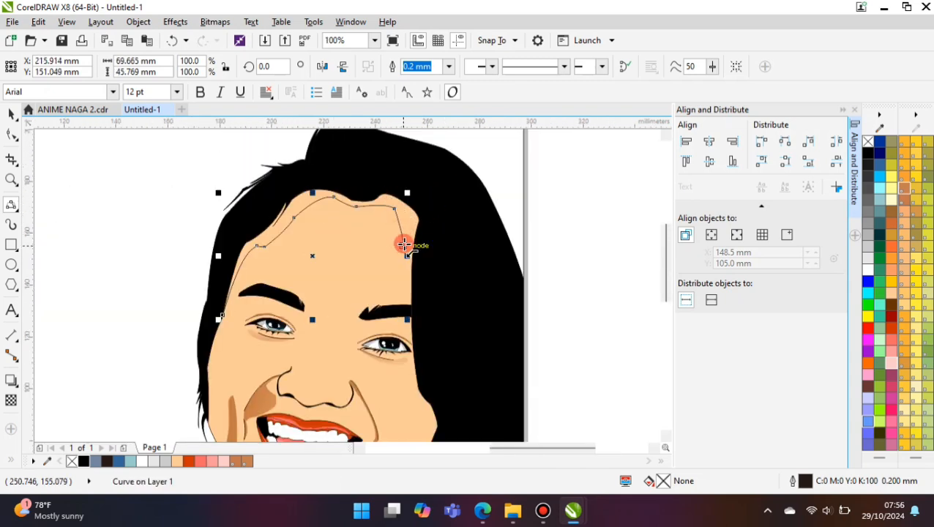
- Continue the shadow curve down the right side of the face to the cheek and close it outside the face over the hair
drag(404, 244, 435, 423)
click(408, 368)
click(437, 395)
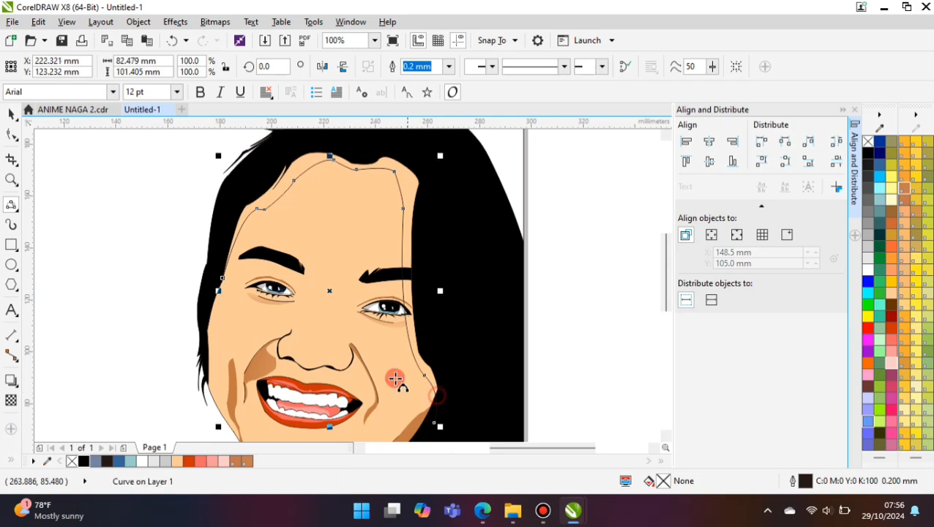
click(342, 142)
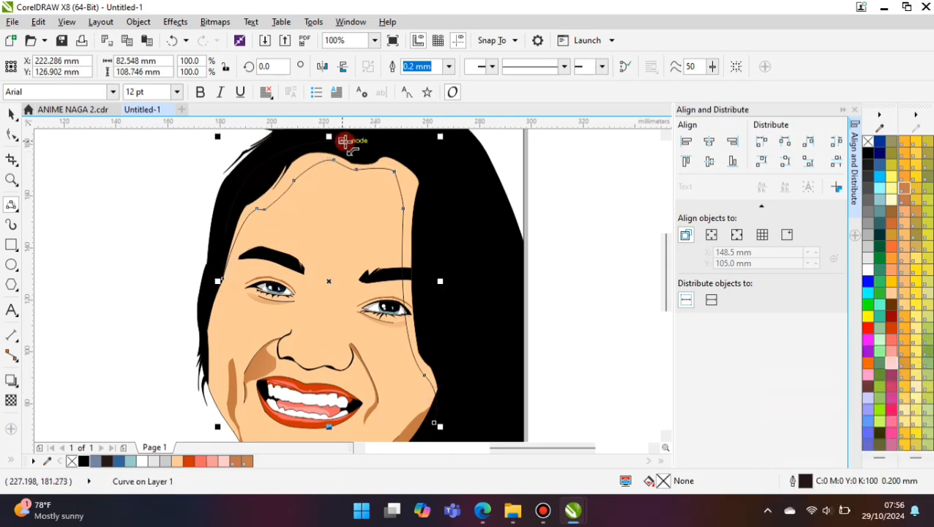
drag(345, 142, 597, 372)
click(470, 192)
scroll(469, 192, down, 1)
scroll(532, 309, up, 1)
drag(372, 306, 546, 294)
click(420, 316)
- Intersect the closed curve with the face, fill the resulting hairline shadow with brown TOYO 0166pc and delete the leftover curve
click(10, 114)
shift+click(173, 207)
click(437, 69)
click(249, 462)
key(Delete)
- Remove the outline of the brown hairline shadow
scroll(342, 287, down, 1)
scroll(334, 178, up, 1)
click(334, 165)
click(451, 68)
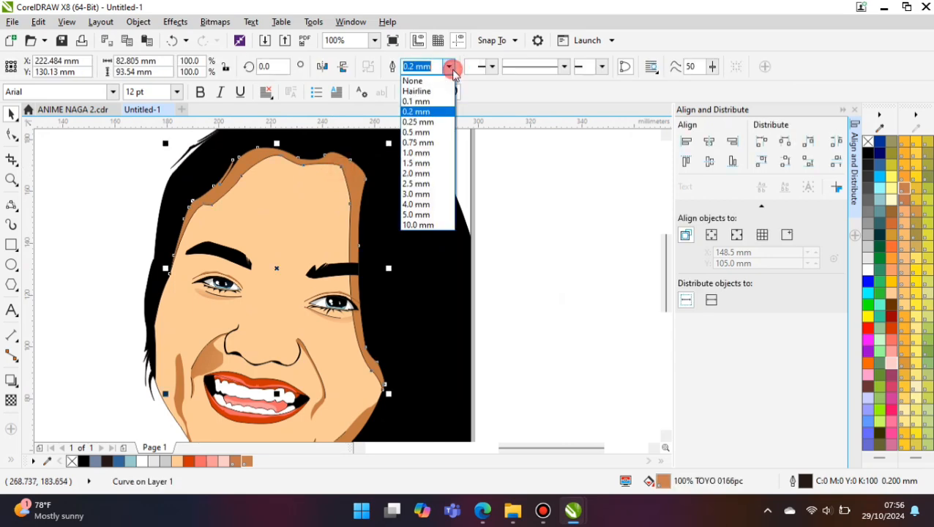
click(413, 81)
scroll(226, 242, down, 1)
key(Escape)
scroll(254, 293, down, 1)
scroll(242, 318, up, 1)
- Draw a shadow curve from the left eyebrow's inner end down beside the nose bridge and back to the eye corner, about 4.1 by 18.2 mm
click(11, 205)
scroll(252, 236, up, 1)
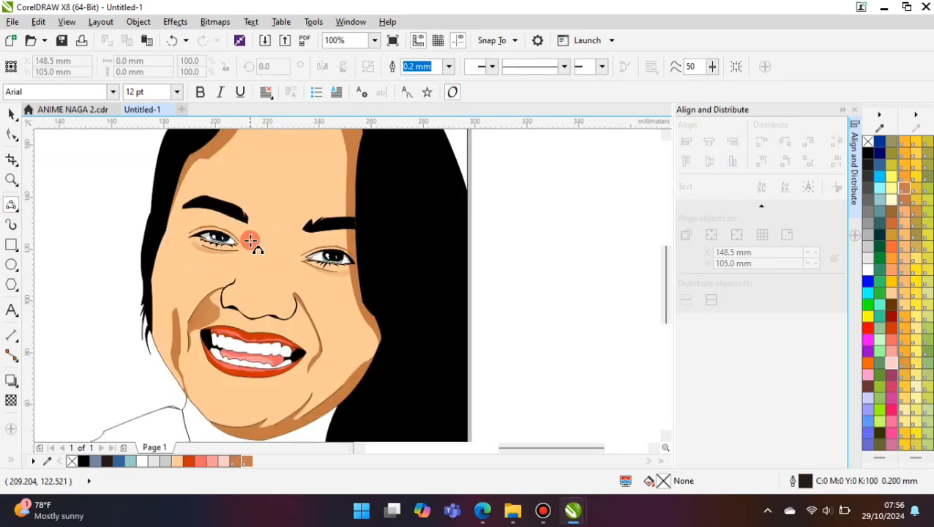
scroll(260, 213, up, 1)
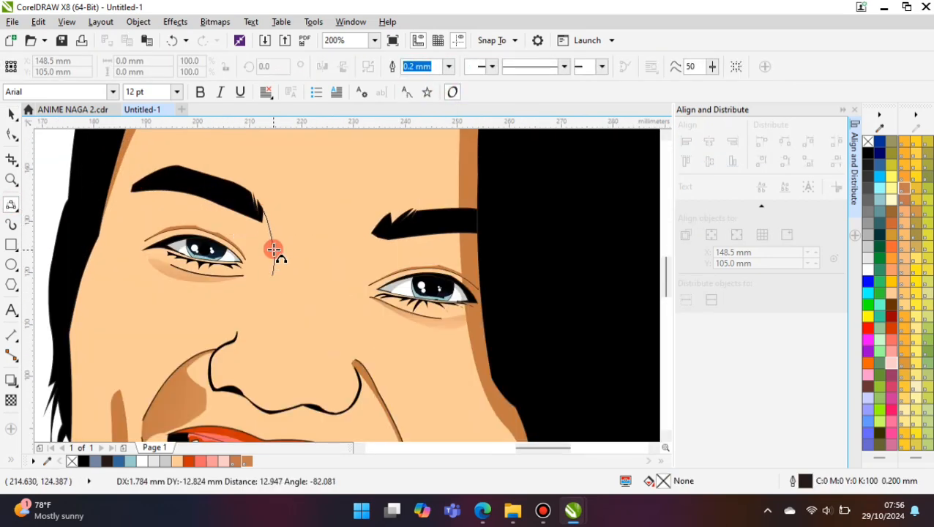
click(274, 250)
scroll(234, 257, up, 1)
click(291, 342)
scroll(286, 298, down, 2)
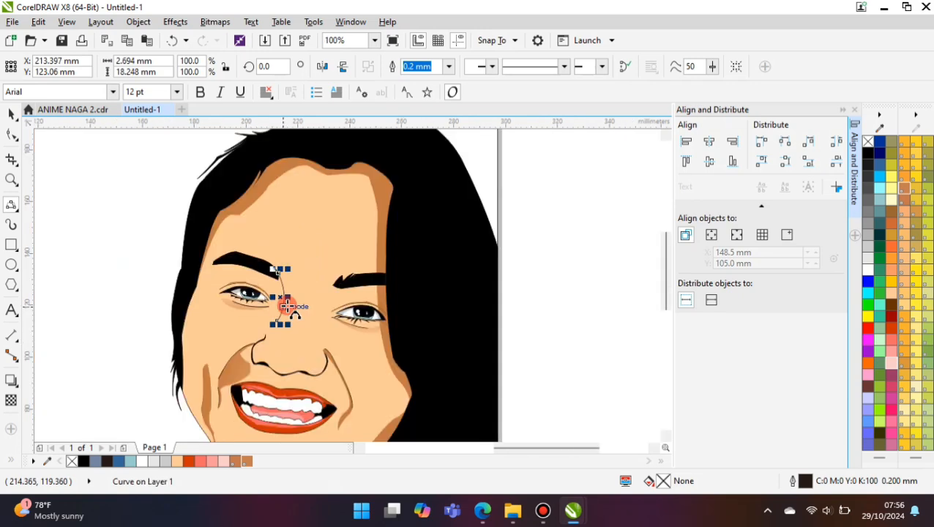
scroll(268, 294, up, 2)
click(239, 310)
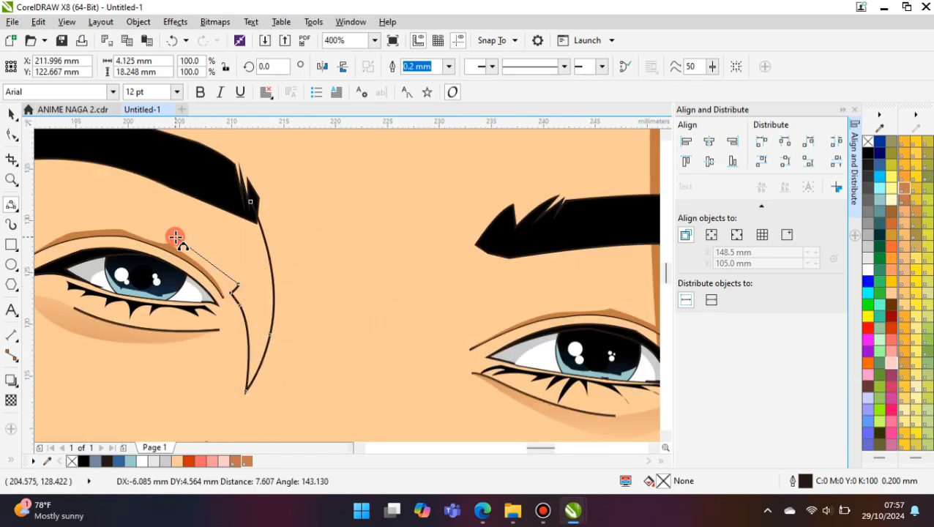
- Extend the curve above the left eyelid and close it beneath the eyebrow, about 13.9 mm wide and 21.3 mm high
click(176, 236)
drag(176, 236, 256, 199)
click(168, 195)
click(251, 201)
- Intersect the eye-corner curve with the face, fill the result with brown TOYO 0166pc and delete the leftover curve
click(10, 112)
shift+click(347, 158)
click(428, 66)
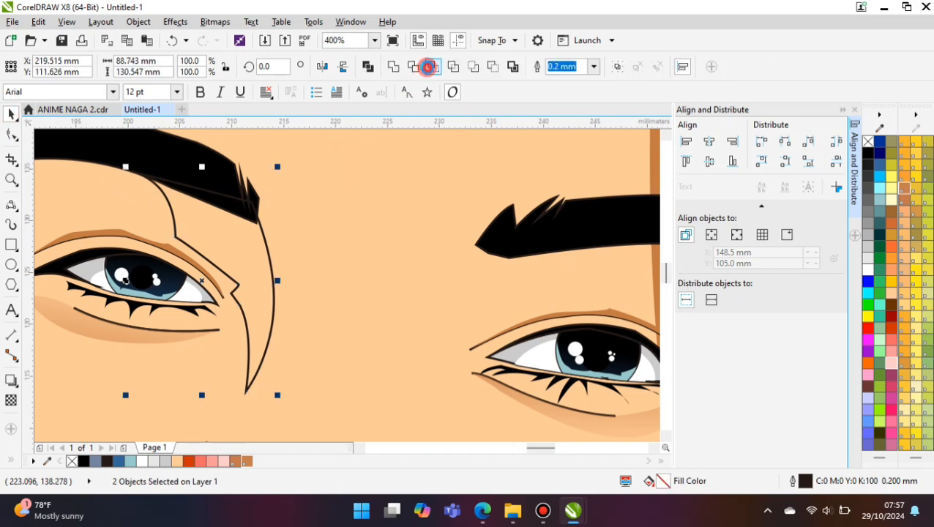
click(905, 188)
drag(228, 254, 280, 238)
key(Delete)
- Remove the outline of the brown shadow between the left eyebrow and the nose bridge
click(253, 249)
click(449, 66)
click(419, 79)
scroll(152, 265, down, 2)
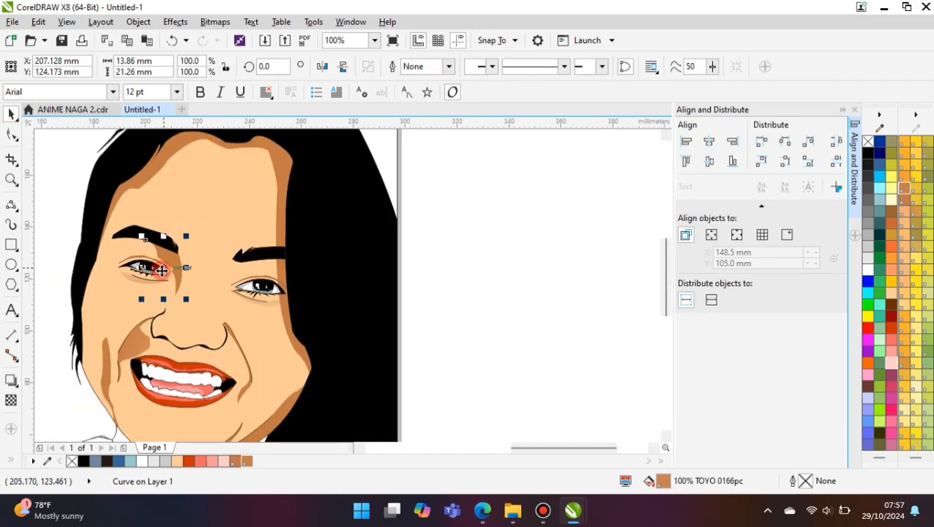
click(498, 282)
scroll(331, 297, down, 1)
scroll(268, 289, up, 1)
- Draw a curved line along the nose-side edge of the left eye-corner shadow, about 2.8 mm wide and 12.8 mm high
click(12, 205)
scroll(257, 292, up, 1)
drag(224, 316, 238, 249)
click(240, 273)
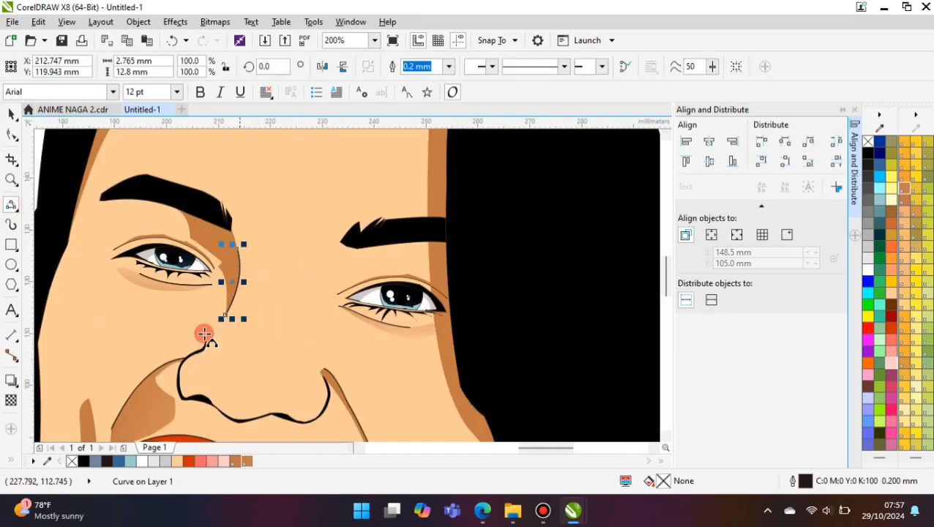
scroll(204, 336, down, 1)
click(459, 316)
scroll(221, 317, up, 1)
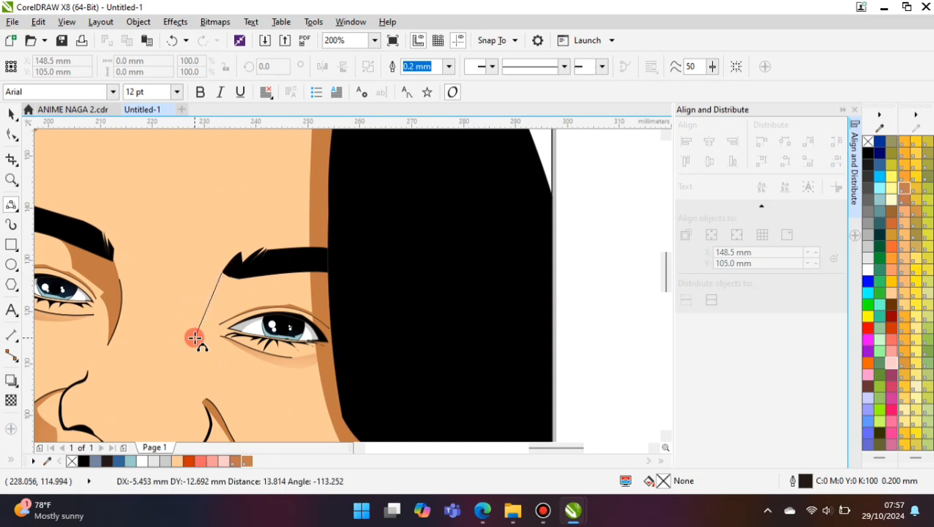
click(200, 303)
scroll(188, 306, down, 1)
drag(195, 338, 215, 289)
scroll(203, 303, up, 1)
key(Escape)
- Draw a closed, notched shadow shape between the right eyebrow and its eyelid, about 15.9 mm wide and 11.2 mm high
click(199, 306)
scroll(213, 309, up, 1)
drag(157, 359, 203, 315)
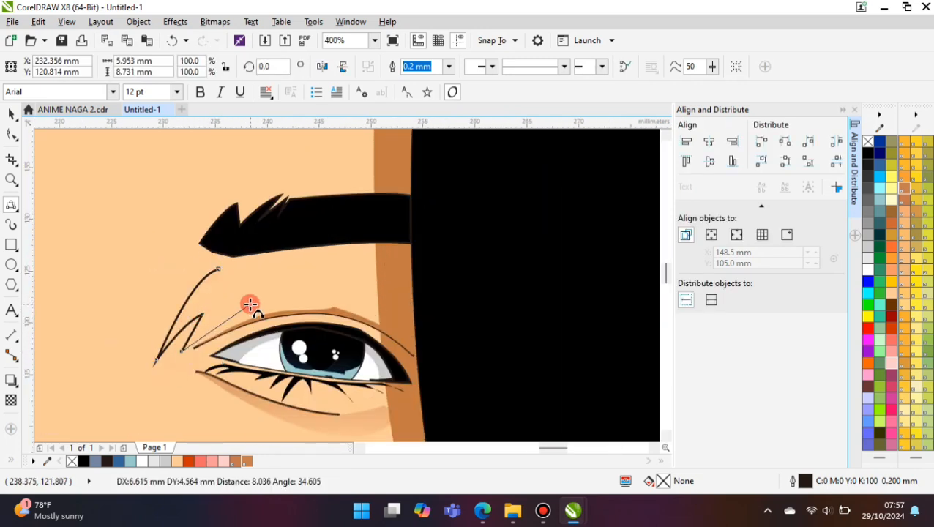
drag(298, 247, 318, 246)
click(265, 253)
- Fill the shape under the right eyebrow with brown TOYO 0166pc and remove its outline
click(11, 114)
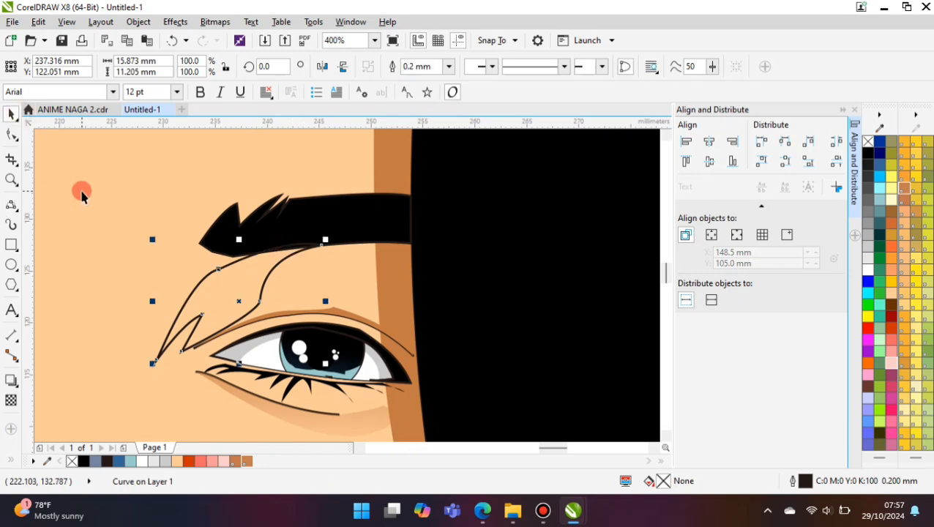
click(177, 461)
click(247, 461)
click(218, 385)
click(122, 264)
click(241, 305)
click(448, 67)
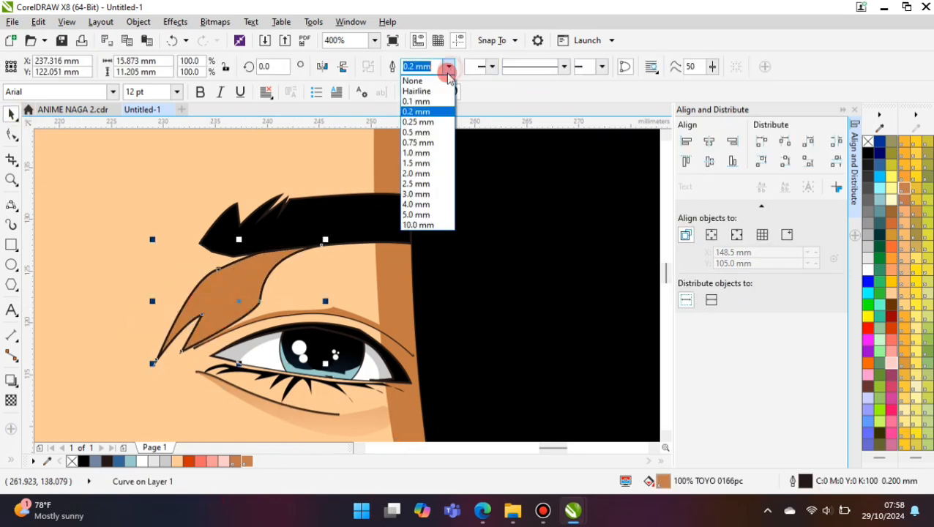
click(432, 80)
scroll(490, 292, down, 2)
click(507, 284)
scroll(362, 301, down, 1)
- Draw a closed, pointed shadow shape beside the nose's left wing, about 7.2 mm wide and 10.9 mm high
click(20, 207)
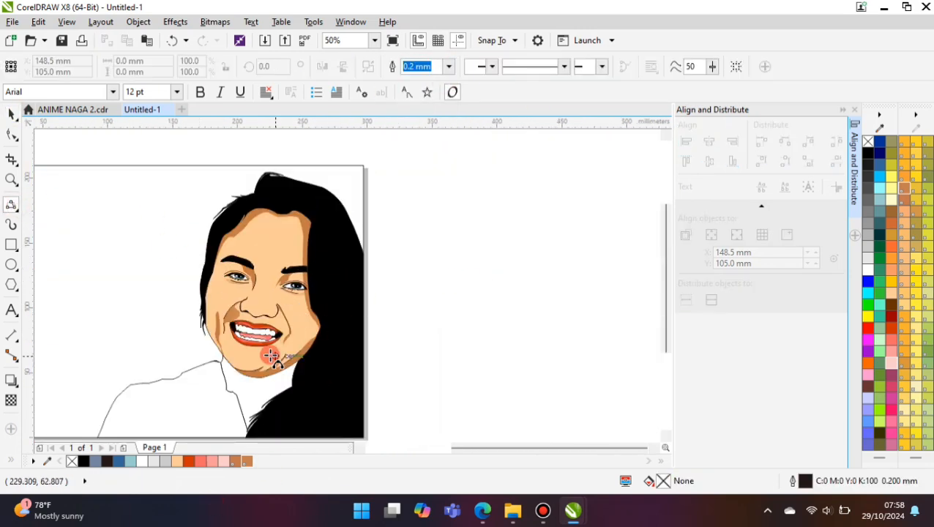
scroll(254, 303, up, 2)
click(236, 305)
scroll(235, 305, up, 1)
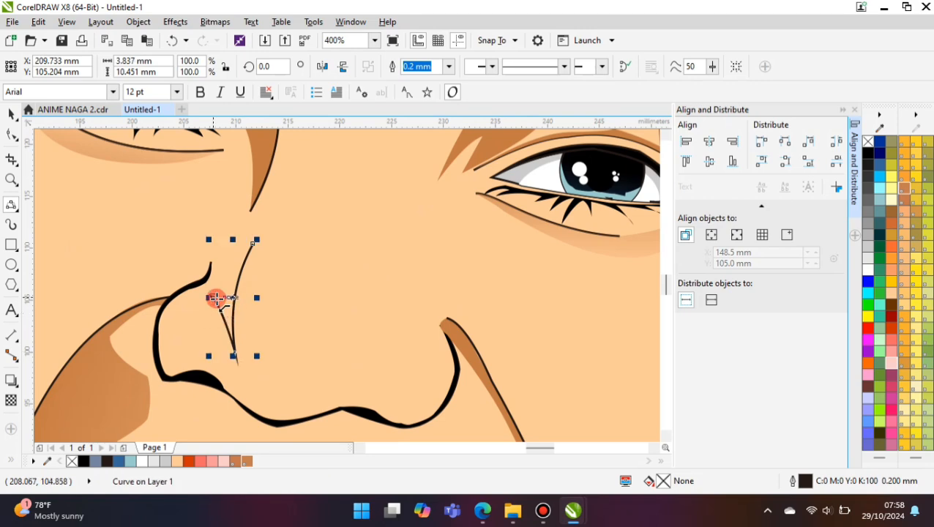
click(213, 287)
scroll(213, 287, up, 1)
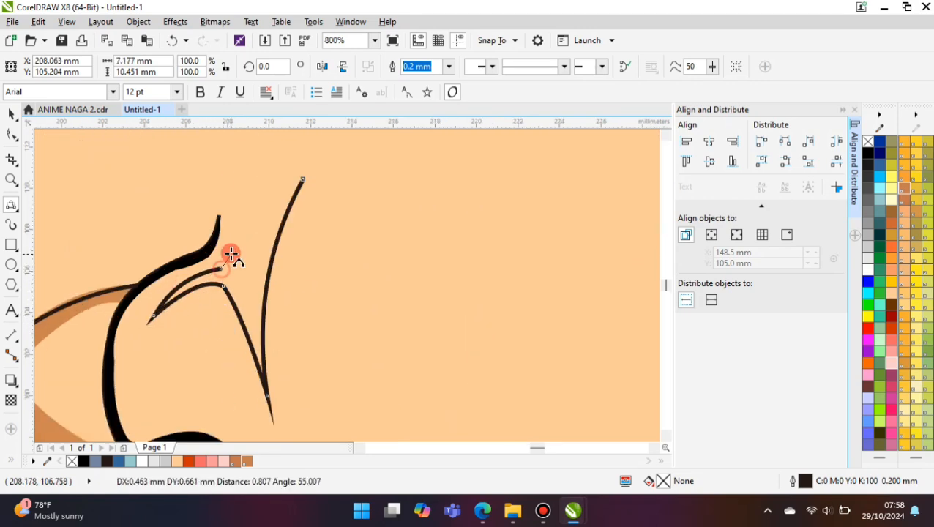
click(233, 186)
drag(227, 218, 269, 228)
click(249, 220)
- Fill the shape beside the left nose wing with brown TOYO 0166pc and remove its outline
click(235, 462)
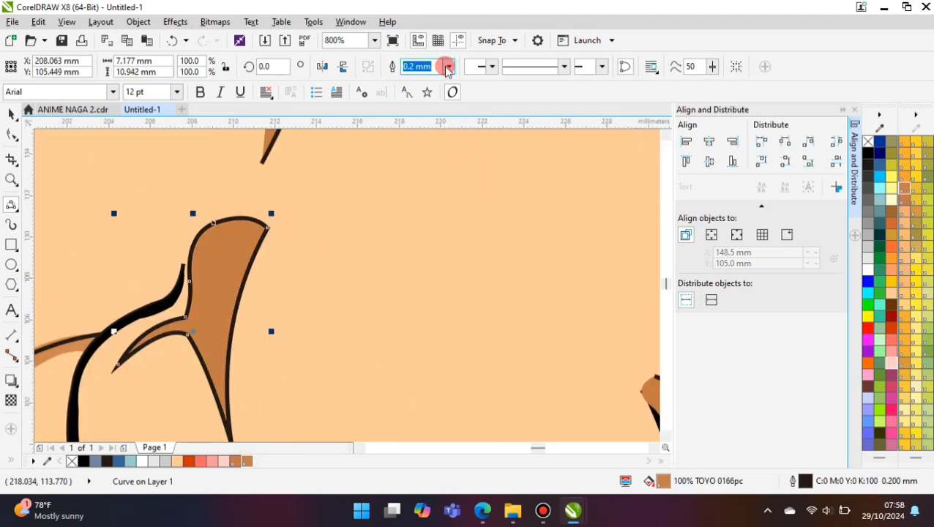
click(448, 67)
click(424, 80)
scroll(168, 286, down, 3)
click(472, 284)
- Draw a closed shadow shape over the right side of the nose down to the nostril, about 10.3 mm wide and 13.8 mm high
scroll(173, 297, up, 1)
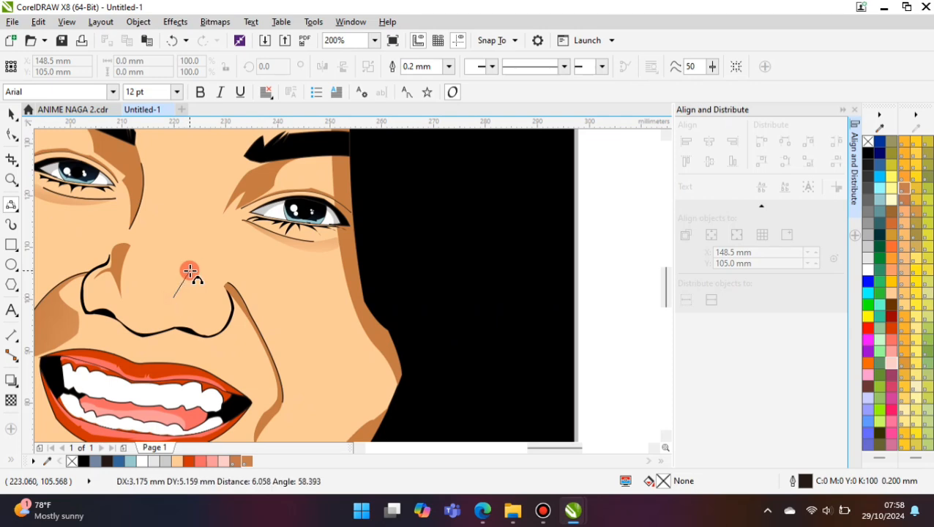
drag(190, 271, 179, 265)
click(180, 280)
scroll(188, 294, up, 1)
drag(159, 301, 179, 296)
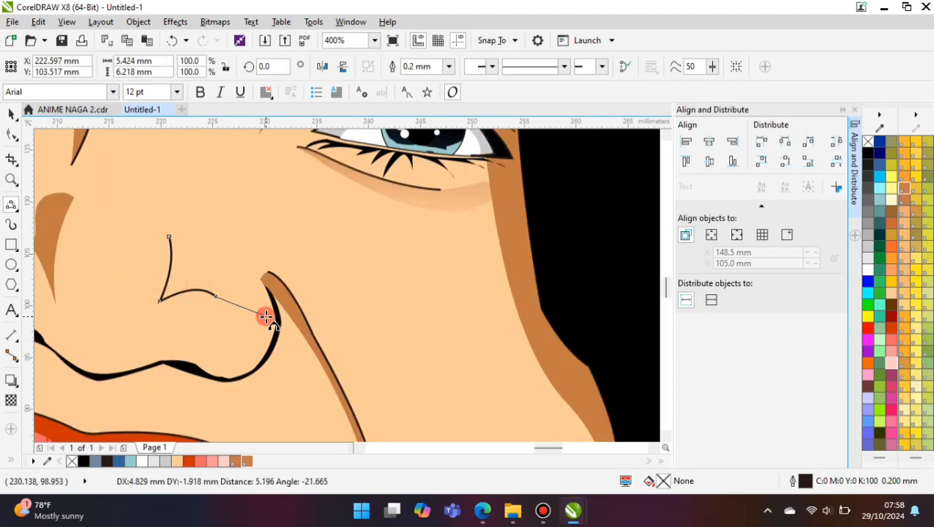
drag(266, 317, 250, 276)
click(225, 214)
drag(235, 226, 265, 317)
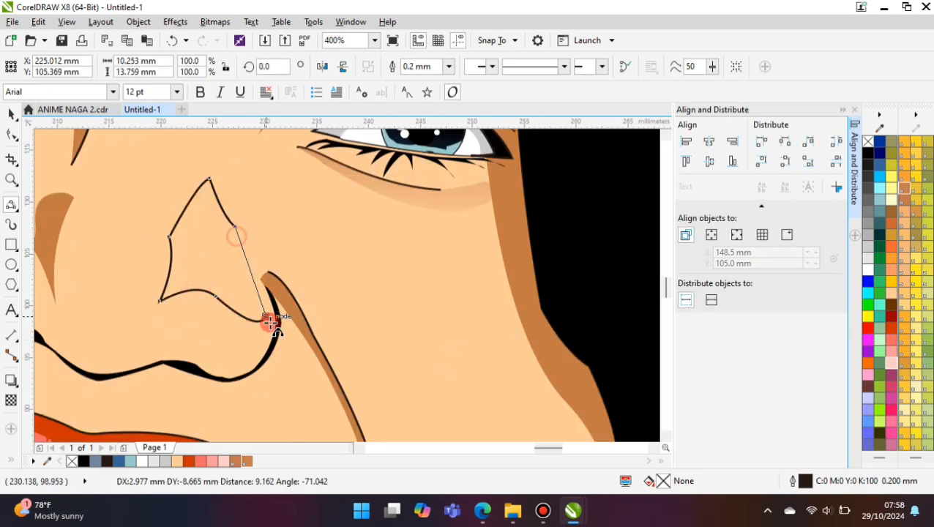
click(261, 286)
- Fill the shadow on the right side of the nose with brown TOYO 0166pc and remove its outline
click(244, 460)
click(449, 69)
click(431, 85)
scroll(417, 302, down, 2)
- Draw a small closed highlight shape inside the left nose wing, about 2 mm wide and 4.7 mm high
scroll(166, 286, up, 3)
drag(93, 345, 85, 277)
click(82, 297)
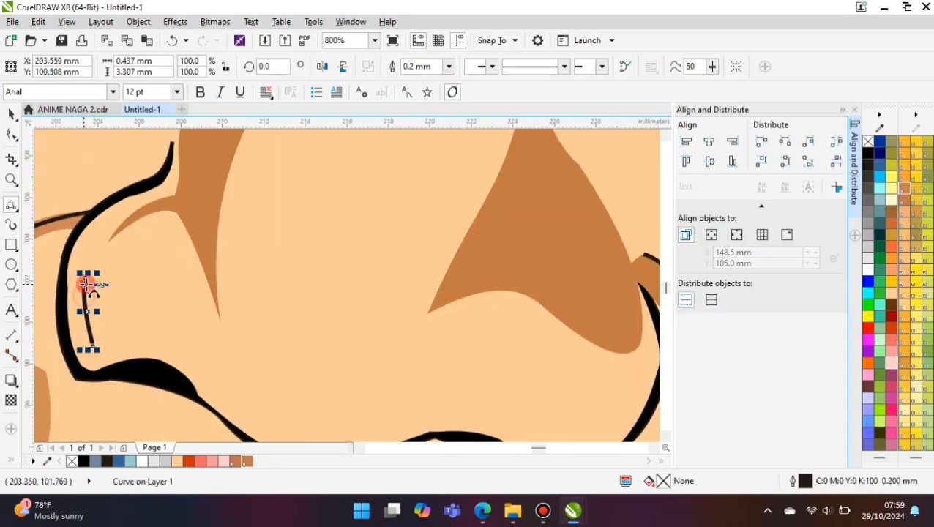
scroll(111, 251, up, 1)
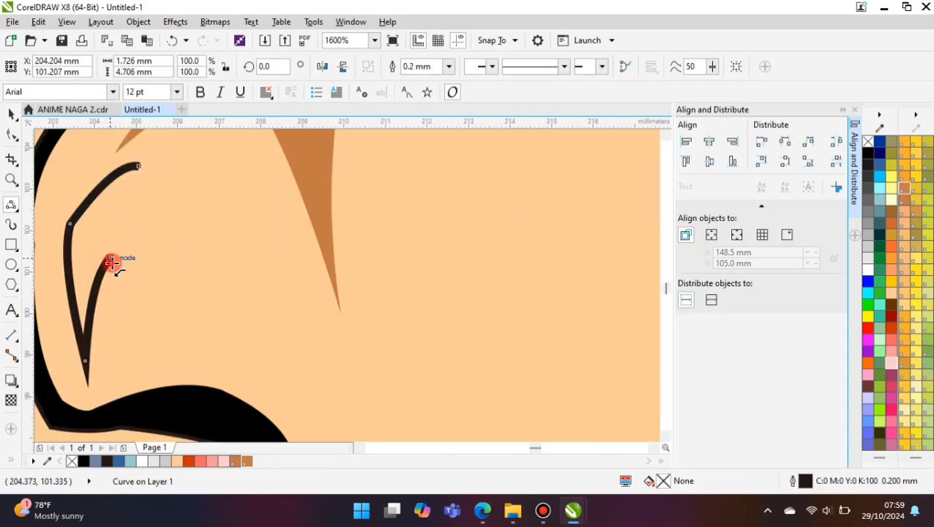
click(154, 195)
- Fill the nose highlight with pale yellow (R:255 G:255 B:204) and remove its outline
click(890, 199)
click(450, 68)
click(432, 84)
scroll(133, 295, down, 4)
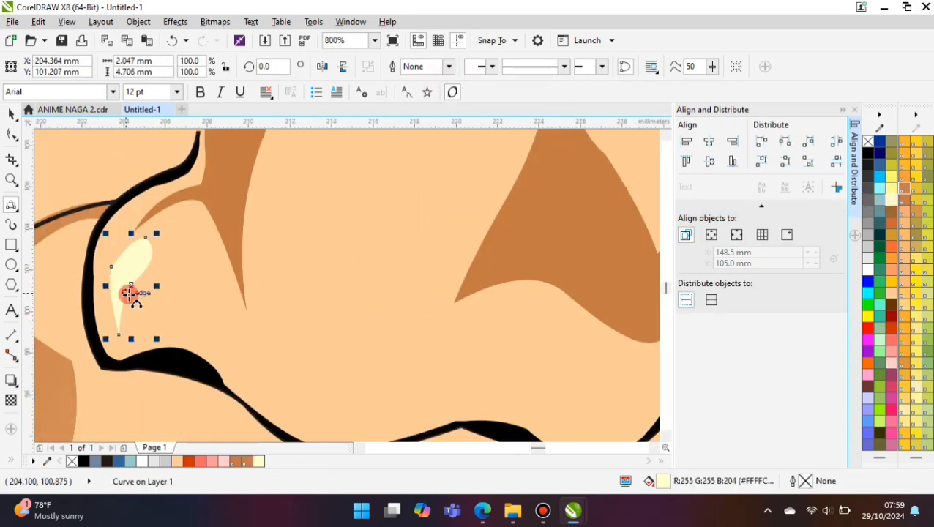
click(91, 284)
scroll(91, 284, down, 1)
- Fill the jacket shape below the face with the dark brown-black colour
click(11, 115)
scroll(258, 202, down, 1)
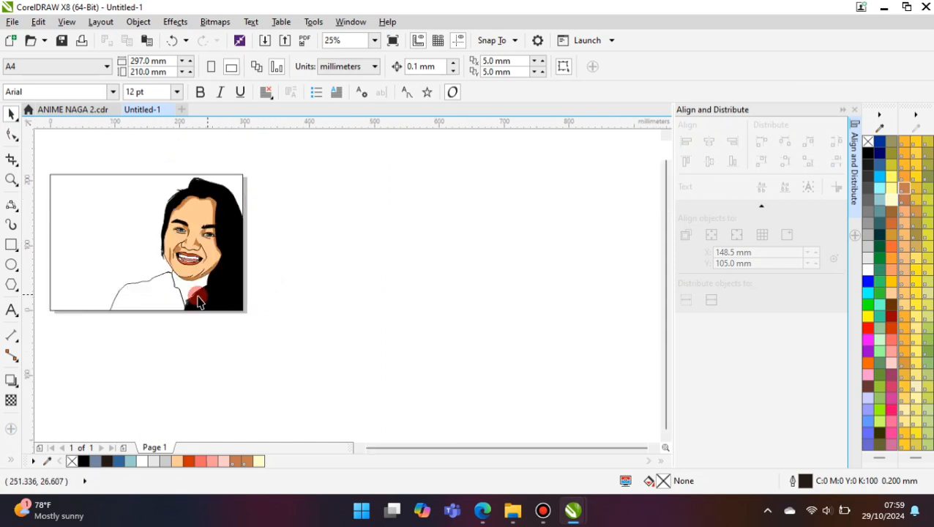
scroll(164, 303, up, 1)
click(164, 303)
click(109, 462)
- Draw a closed lapel-fold curve across the jacket and past the page's lower edge, about 46.1 mm wide and 53.7 mm high
click(10, 205)
scroll(210, 317, down, 1)
scroll(100, 248, up, 2)
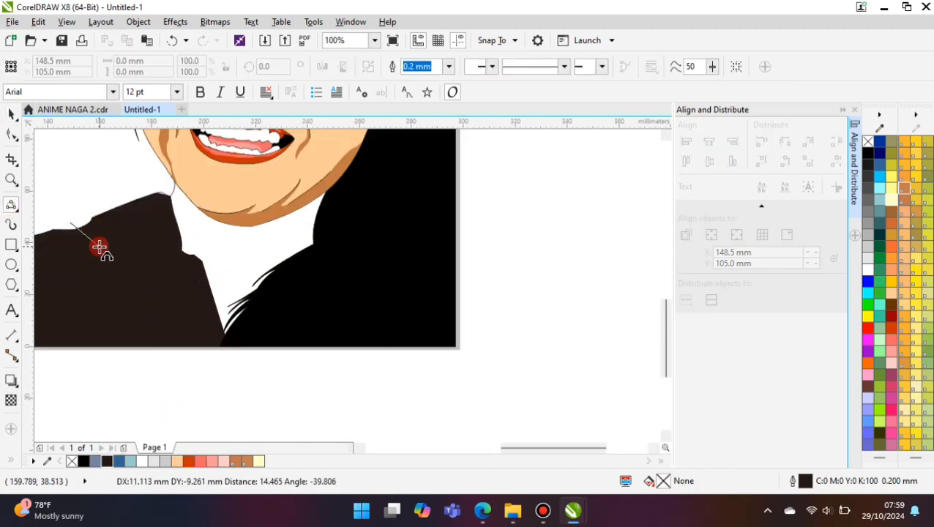
click(73, 225)
drag(73, 226, 54, 239)
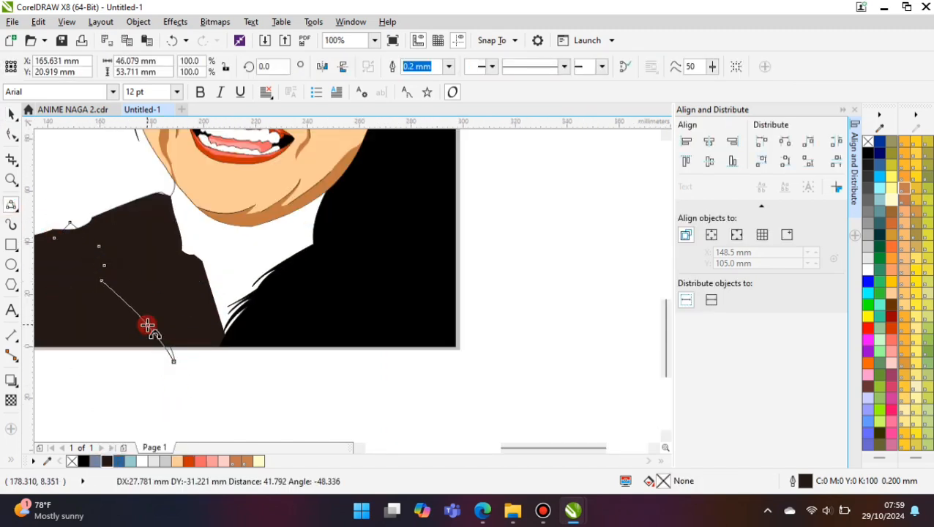
shift+click(145, 226)
- Fill the lapel fold with black, keeping only the part within the jacket, and delete the leftover curve
click(492, 67)
click(84, 461)
click(120, 399)
drag(173, 357, 169, 399)
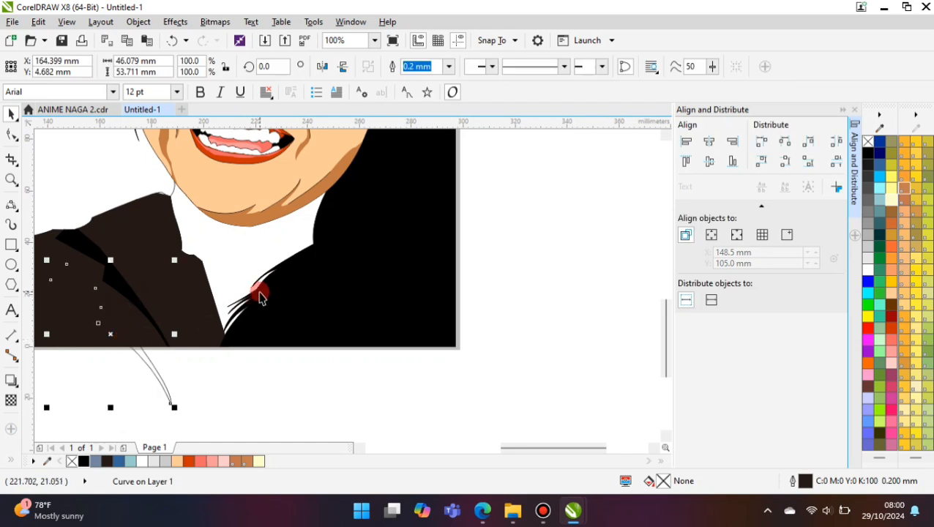
key(Delete)
- Draw a closed fold curve around the jacket's shoulder and sleeve, running past the page's lower edge, about 132 mm wide and 60 mm high
scroll(347, 259, down, 1)
scroll(162, 284, up, 1)
click(152, 286)
click(11, 205)
drag(194, 206, 142, 290)
click(153, 244)
mouse_move(142, 290)
mouse_down()
mouse_move(196, 273)
mouse_move(385, 340)
mouse_up()
click(341, 352)
click(139, 234)
mouse_move(194, 206)
mouse_down()
mouse_move(105, 359)
mouse_move(447, 339)
mouse_up()
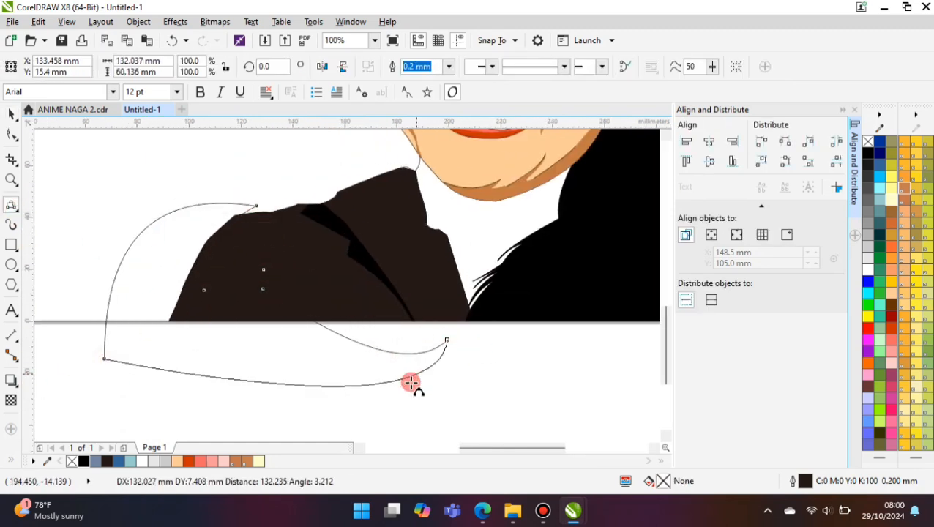
click(416, 387)
- Fill the shoulder and sleeve fold with black, keeping only the part within the jacket, and delete the leftover curve
click(11, 114)
shift+click(273, 228)
click(493, 67)
click(83, 461)
drag(246, 398, 219, 411)
key(Delete)
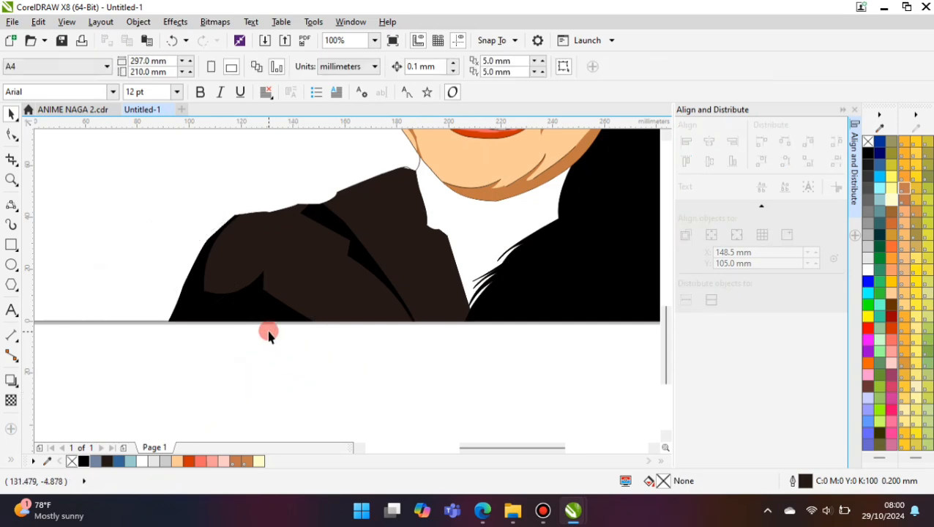
- Fill the neck shape between the chin and the jacket with the light peach skin colour
scroll(114, 307, down, 5)
scroll(225, 267, up, 5)
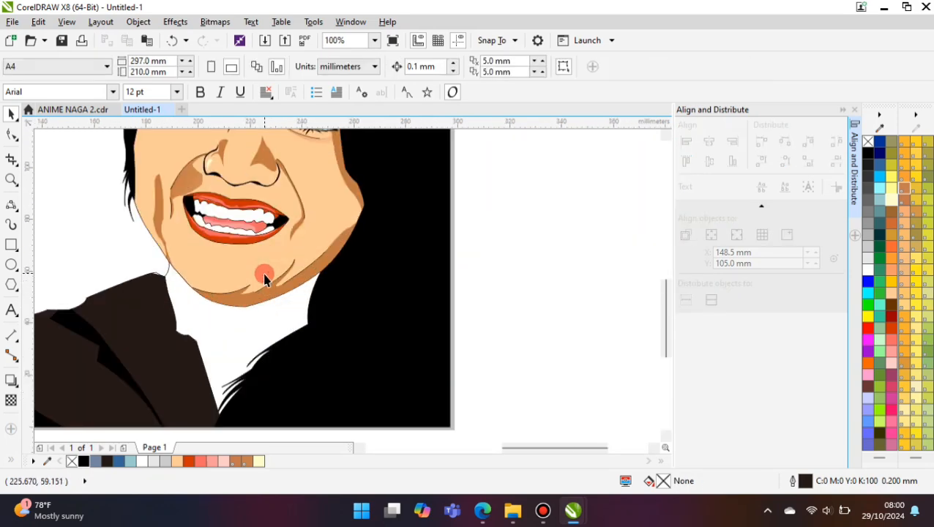
click(222, 325)
click(178, 463)
scroll(200, 286, down, 1)
click(88, 242)
- Draw the uneven shadow edge down the neck from the jaw and across to the hair, about 49.3 mm wide and 35.3 mm high
click(11, 205)
scroll(104, 300, down, 1)
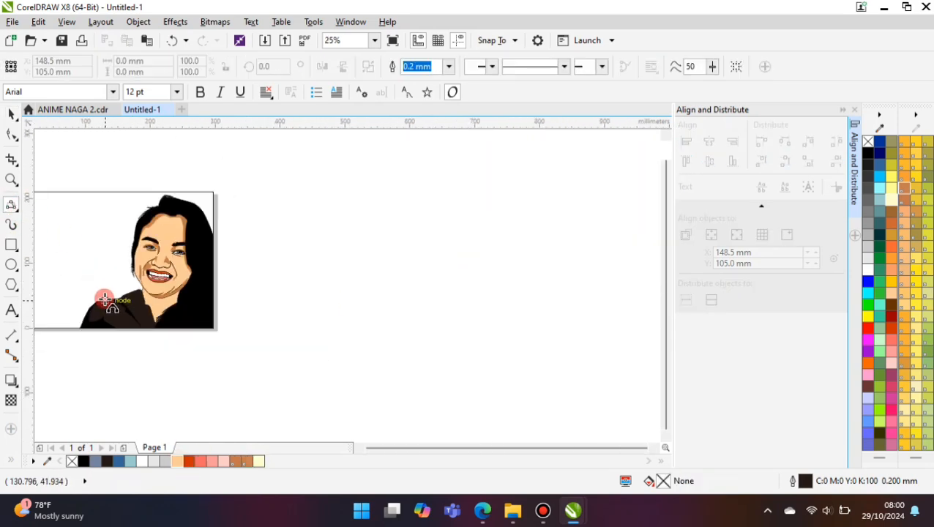
scroll(158, 307, up, 3)
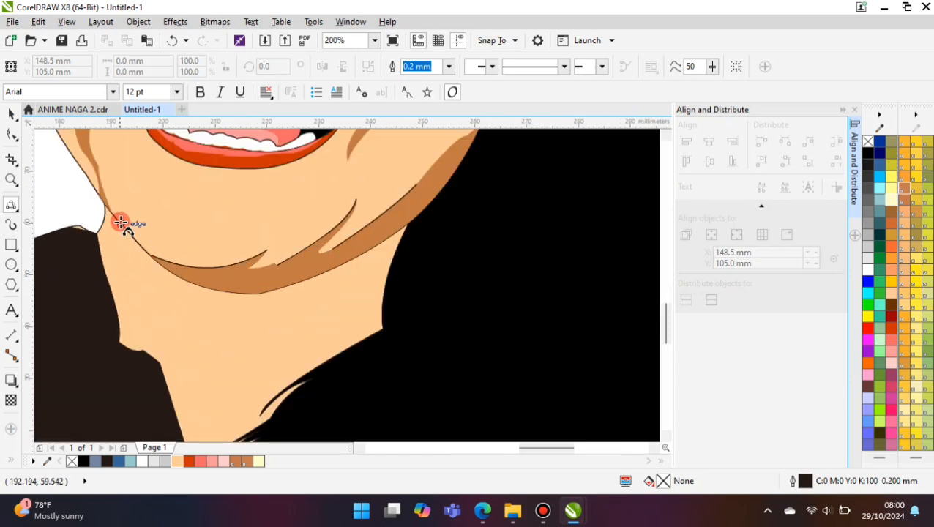
click(123, 267)
mouse_move(119, 220)
mouse_down()
mouse_move(130, 296)
mouse_move(148, 331)
mouse_up()
click(147, 314)
drag(148, 331, 184, 373)
click(166, 357)
drag(190, 376, 205, 361)
click(206, 340)
click(209, 357)
drag(205, 360, 273, 319)
click(273, 319)
- Extend the neck shadow edge over the chin and hair into a closed curve about 96.8 mm wide and 47.9 mm high
scroll(211, 279, down, 1)
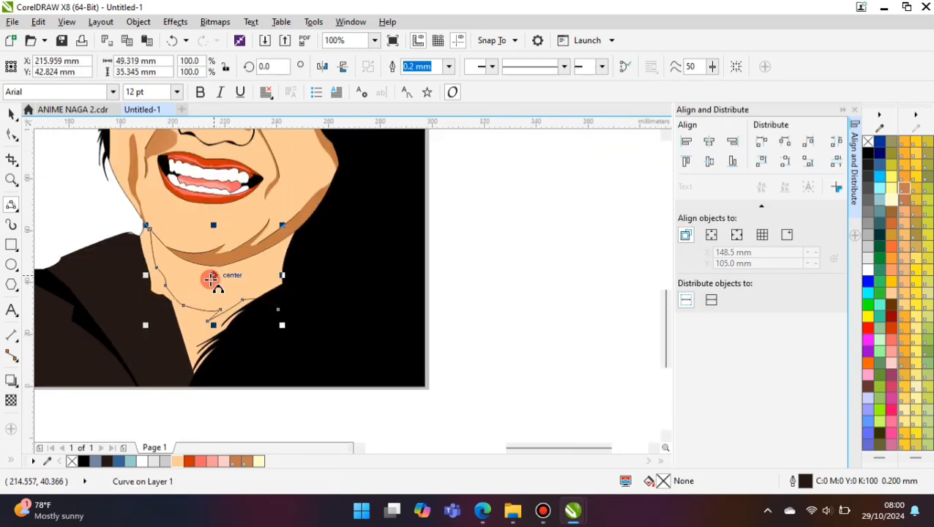
drag(99, 197, 350, 255)
click(270, 207)
drag(278, 309, 352, 259)
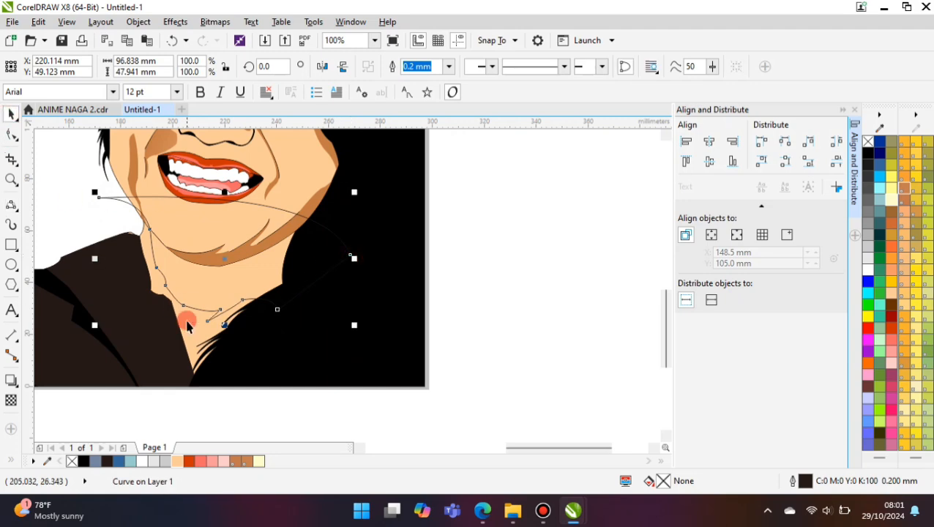
- Intersect the closed curve with the neck, deleting the leftover curve, and fill the neck shape underneath with brown TOYO 0166pc
shift+click(187, 322)
click(449, 67)
click(287, 214)
key(Delete)
click(199, 330)
click(246, 462)
click(449, 66)
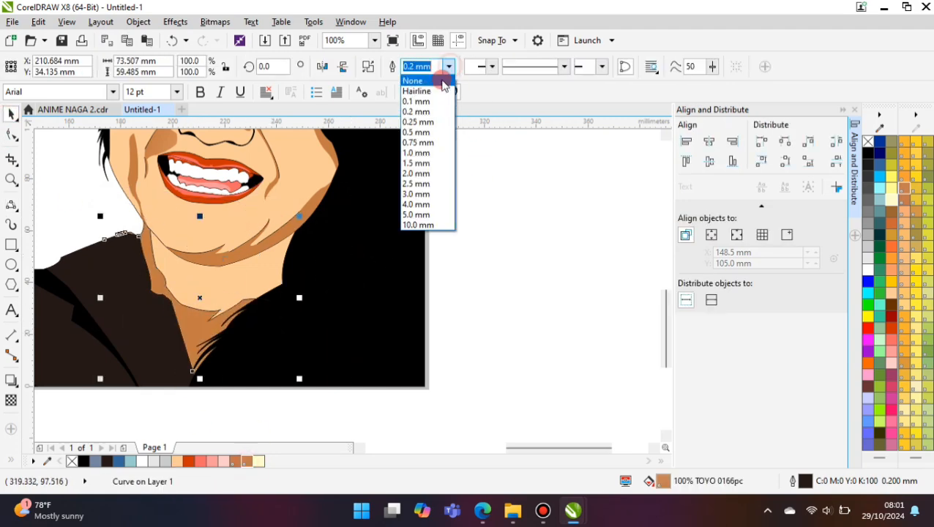
click(442, 81)
click(209, 313)
key(ctrl+z)
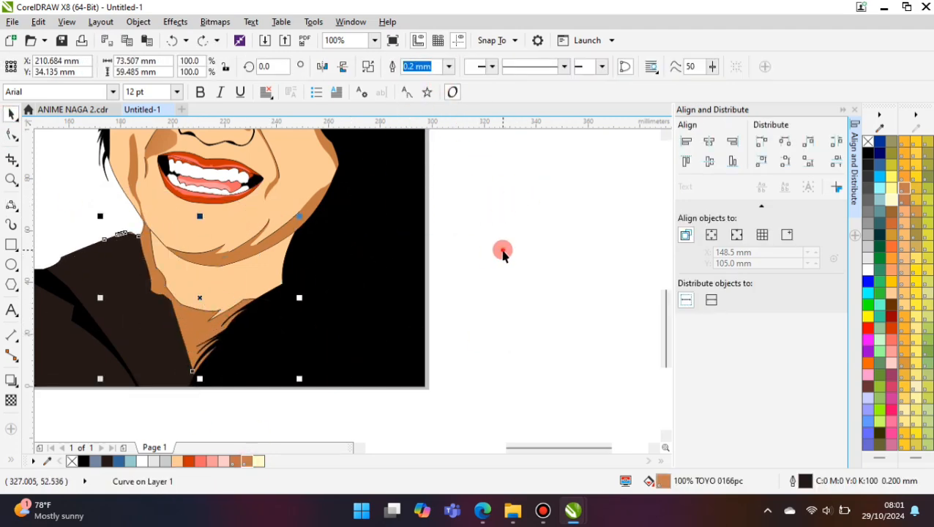
- Remove the outline of the light skin area on the neck
click(253, 279)
click(448, 67)
click(442, 81)
click(487, 190)
- Draw a shallow curved crease line about 14.9 mm wide and 2.6 mm high on the neck below the chin
click(11, 205)
scroll(205, 288, up, 2)
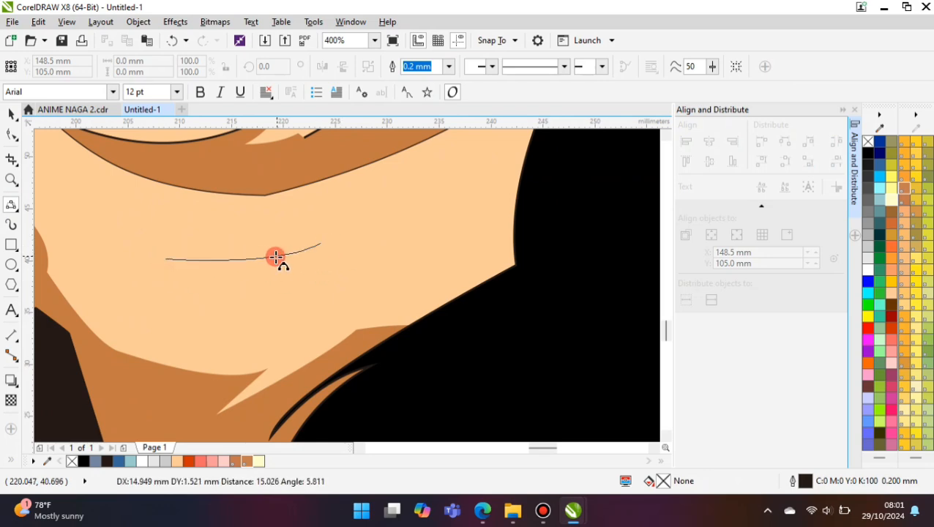
click(276, 257)
key(space)
scroll(198, 302, down, 4)
scroll(243, 306, up, 3)
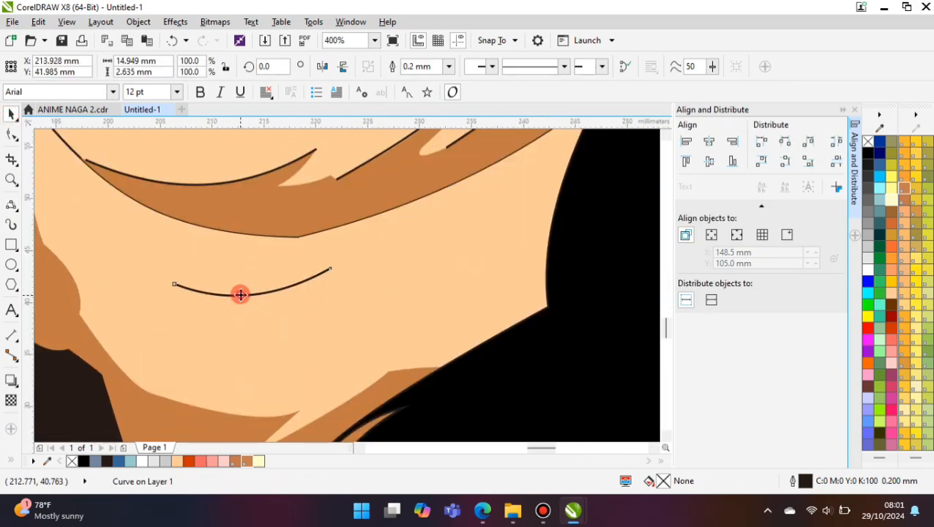
- Rotate the neck crease line slightly clockwise, to about 352.8 degrees
click(241, 295)
drag(336, 263, 338, 275)
scroll(145, 301, down, 3)
click(385, 302)
- Draw a closed shadow shape with pointed ends beneath the neck crease line, about 18.7 mm wide and 6.5 mm high
click(11, 205)
scroll(178, 306, up, 4)
click(171, 275)
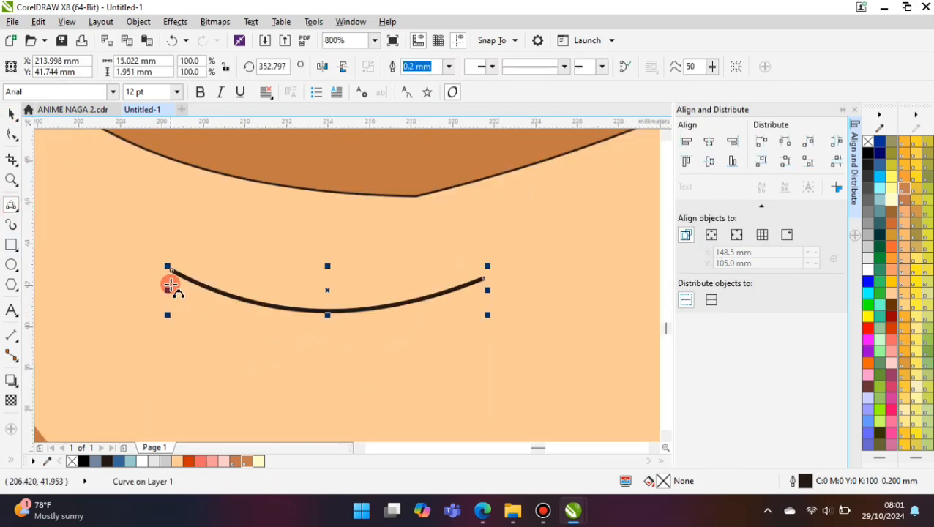
drag(172, 271, 246, 343)
click(221, 306)
click(169, 286)
click(201, 340)
click(293, 360)
drag(245, 343, 428, 340)
click(376, 358)
click(439, 363)
click(401, 348)
drag(485, 278, 371, 325)
click(408, 319)
- Fill the neck crease shadow with brown TOYO 0166pc and remove its outline
click(245, 459)
click(448, 67)
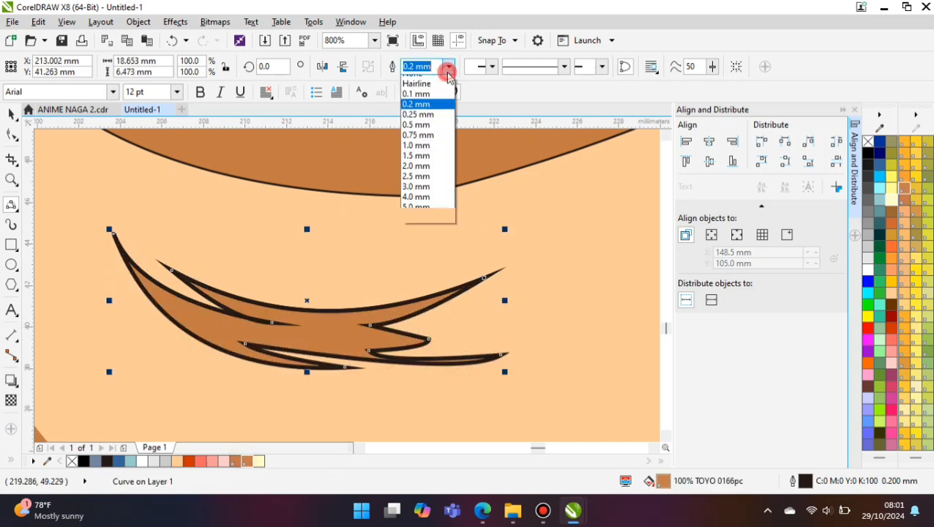
click(442, 75)
click(11, 114)
scroll(158, 345, down, 3)
click(109, 297)
scroll(137, 313, down, 1)
- Draw a thin closed highlight shape between the chin shadow and the neck crease, about 17.6 mm wide and 5 mm high
click(12, 207)
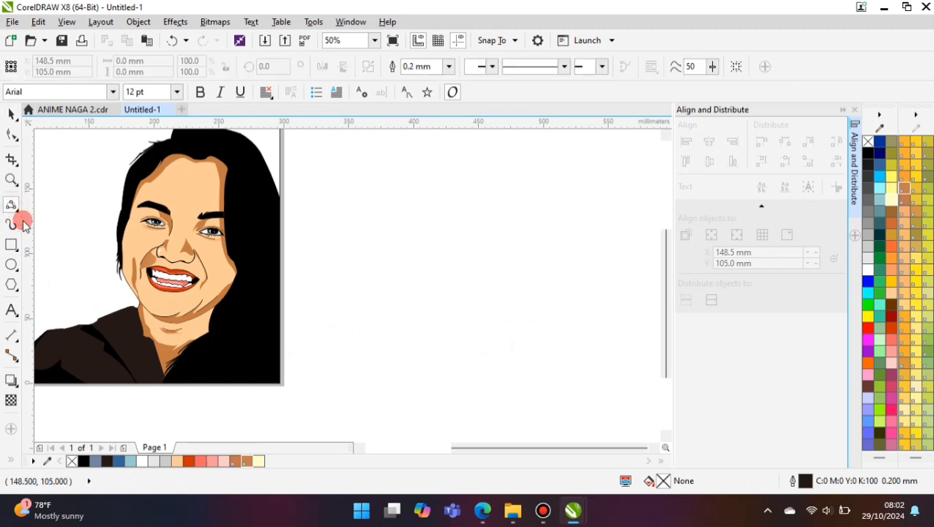
scroll(186, 329, up, 3)
click(168, 333)
mouse_move(83, 347)
mouse_down()
mouse_move(265, 299)
mouse_move(156, 326)
mouse_move(279, 285)
mouse_up()
click(247, 303)
scroll(166, 326, up, 1)
click(344, 264)
- Fill the neck highlight with pale yellow (#FFFFCC) and remove its outline
click(259, 461)
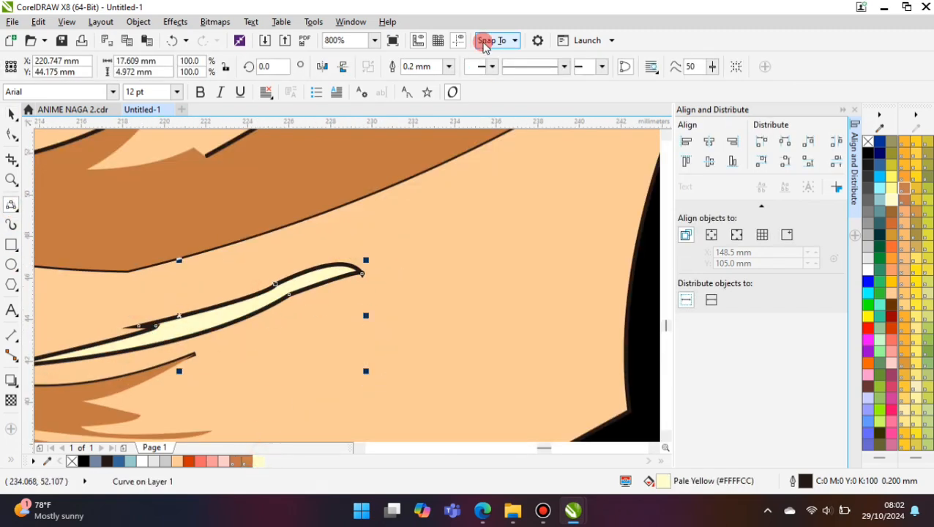
click(449, 67)
click(420, 79)
scroll(292, 304, down, 3)
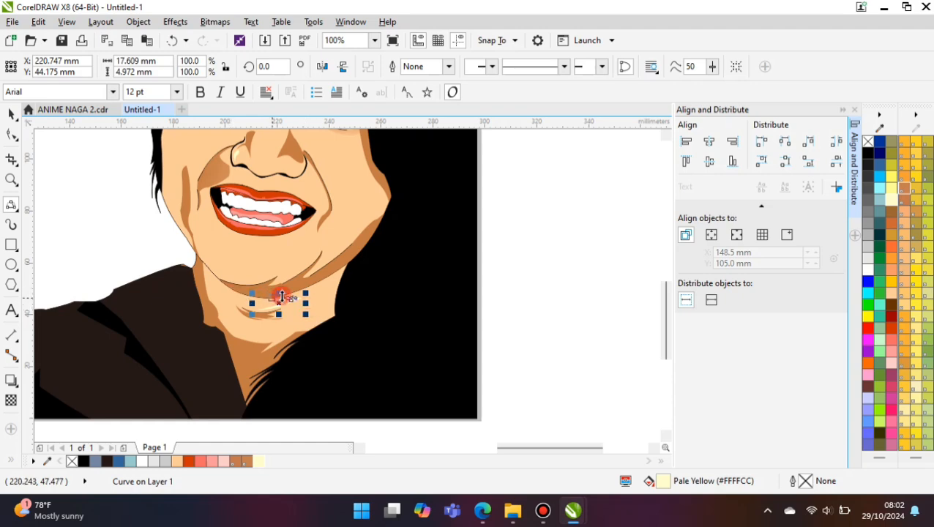
scroll(282, 297, down, 1)
click(467, 290)
- Apply a linear fountain fill to the light neck area, running from the skin colour toward the hair
click(35, 434)
scroll(276, 306, up, 2)
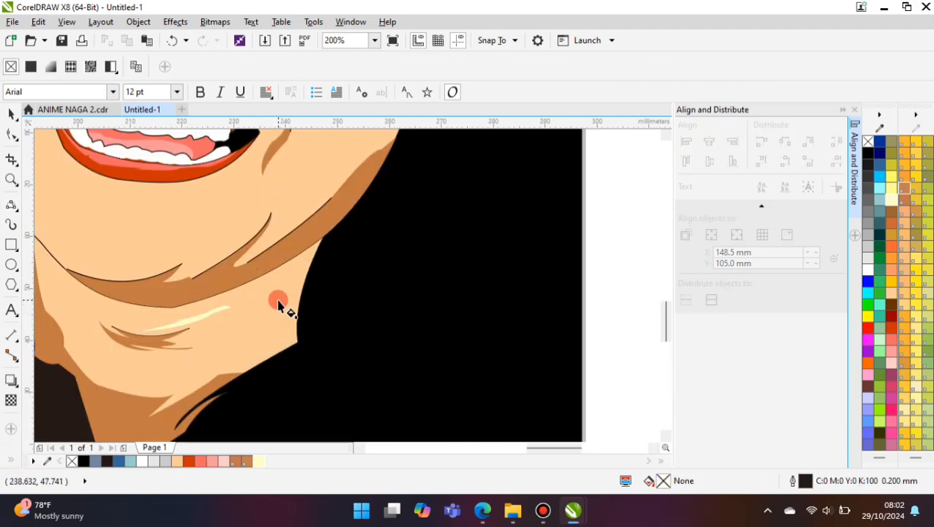
drag(303, 285, 229, 342)
drag(230, 342, 382, 268)
click(248, 461)
click(254, 374)
click(277, 322)
- Set the neck gradient's end colour to brown and shift both gradient ends inward from the hair
click(380, 269)
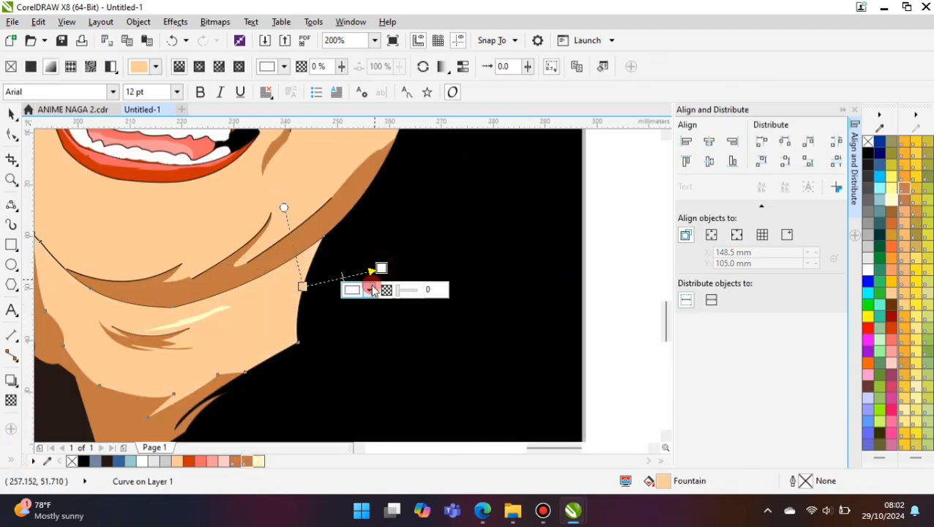
click(250, 461)
drag(304, 287, 273, 301)
drag(372, 272, 341, 282)
scroll(298, 327, down, 1)
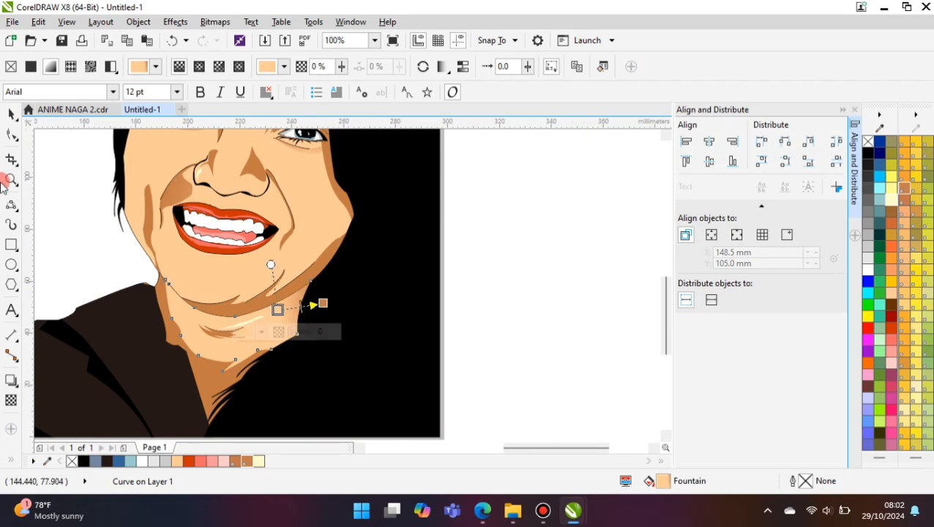
click(430, 342)
scroll(193, 311, down, 1)
- Draw the lower part of a hair highlight curve beside the cheek and eye, about 14.7 mm wide and 53.2 mm high
click(11, 207)
scroll(213, 313, down, 1)
scroll(200, 281, up, 2)
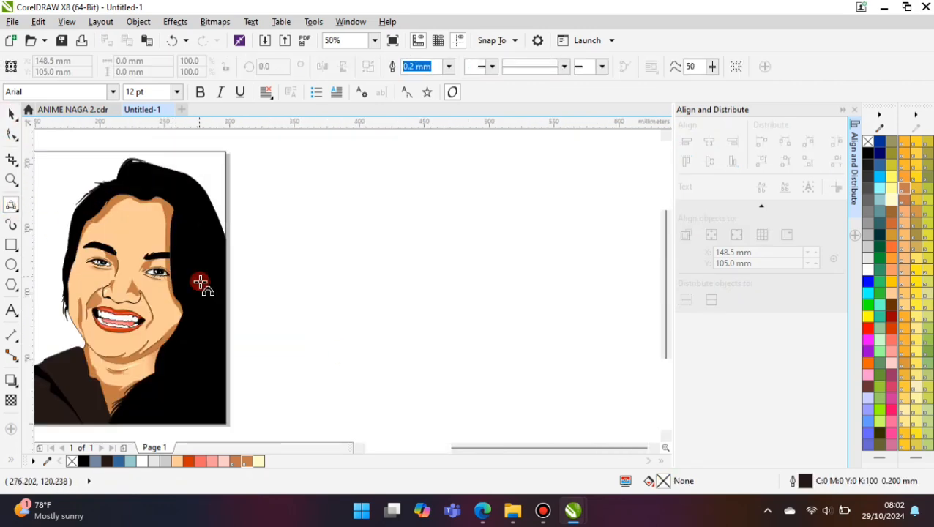
mouse_move(166, 280)
mouse_down()
mouse_move(154, 261)
mouse_move(176, 325)
mouse_move(186, 300)
mouse_move(175, 200)
mouse_up()
scroll(184, 307, up, 1)
scroll(192, 315, down, 1)
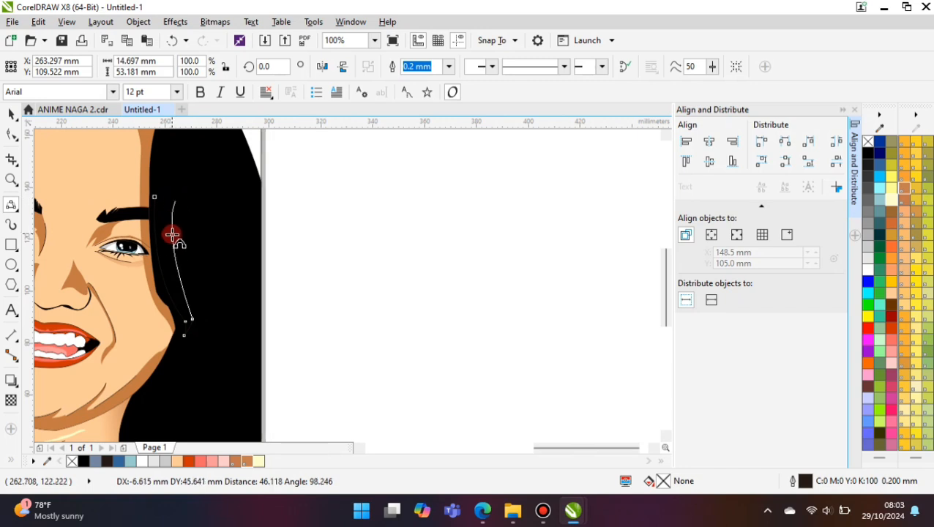
click(171, 234)
- Extend the hair highlight curve up beside the forehead and close it, about 14.9 mm wide and 81.5 mm high overall
scroll(175, 238, up, 1)
click(170, 199)
mouse_move(175, 263)
mouse_down()
mouse_move(165, 188)
mouse_move(153, 185)
mouse_up()
scroll(168, 190, up, 1)
click(154, 187)
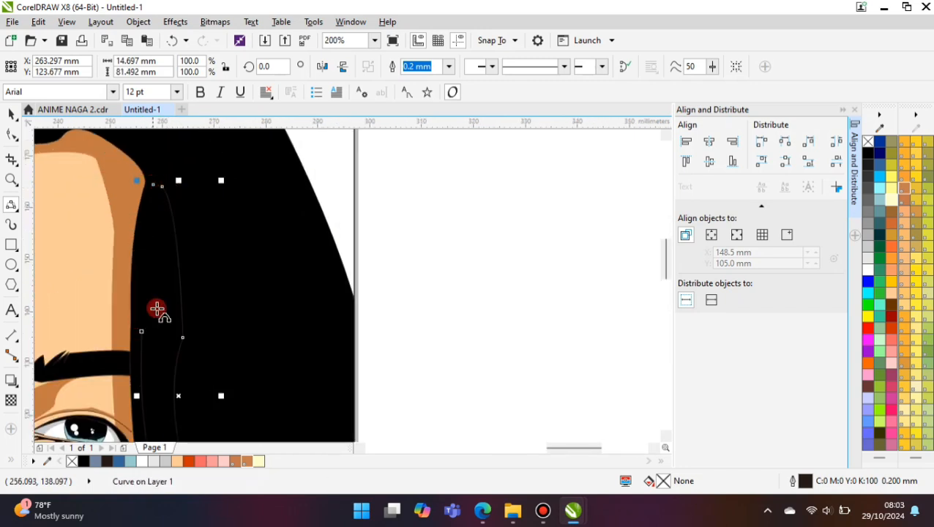
drag(141, 332, 153, 184)
click(144, 208)
- Fill the hair highlight with dark grey (R:51 G:51 B:51) and remove its outline
click(872, 179)
scroll(141, 197, down, 2)
click(449, 66)
click(428, 80)
scroll(188, 291, down, 1)
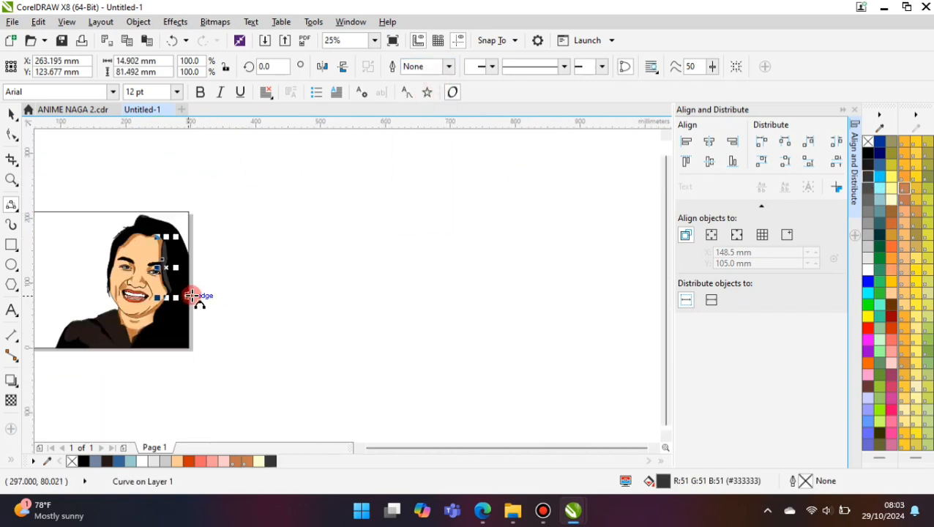
scroll(234, 230, up, 1)
click(11, 460)
scroll(249, 330, down, 1)
scroll(174, 328, up, 2)
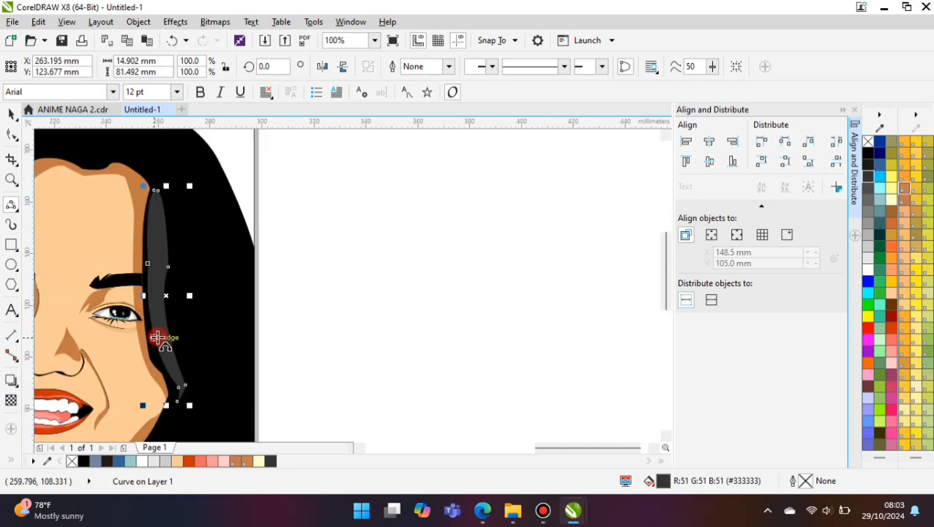
drag(157, 338, 152, 206)
click(153, 271)
key(Delete)
- Apply a linear transparency to the grey hair highlight so that it fades out upward
click(11, 401)
click(155, 319)
drag(160, 340, 168, 210)
scroll(178, 234, down, 1)
click(11, 114)
click(336, 252)
scroll(336, 253, down, 1)
scroll(231, 265, up, 1)
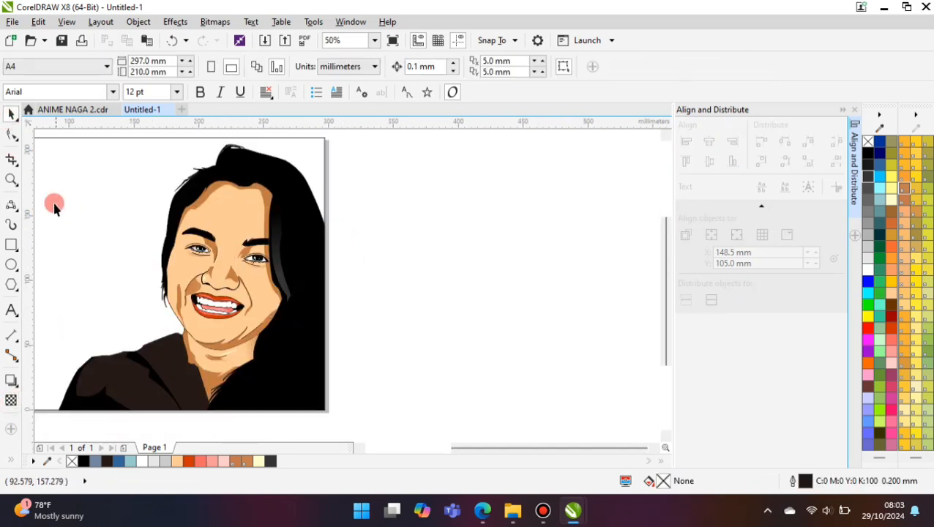
- Draw a highlight along the face's edge from cheek to temple, about 14.4 mm wide and 57.1 mm high, and fill it pale yellow (#FFFFCC)
click(11, 205)
scroll(192, 246, up, 1)
scroll(139, 308, up, 1)
click(153, 284)
scroll(155, 288, down, 1)
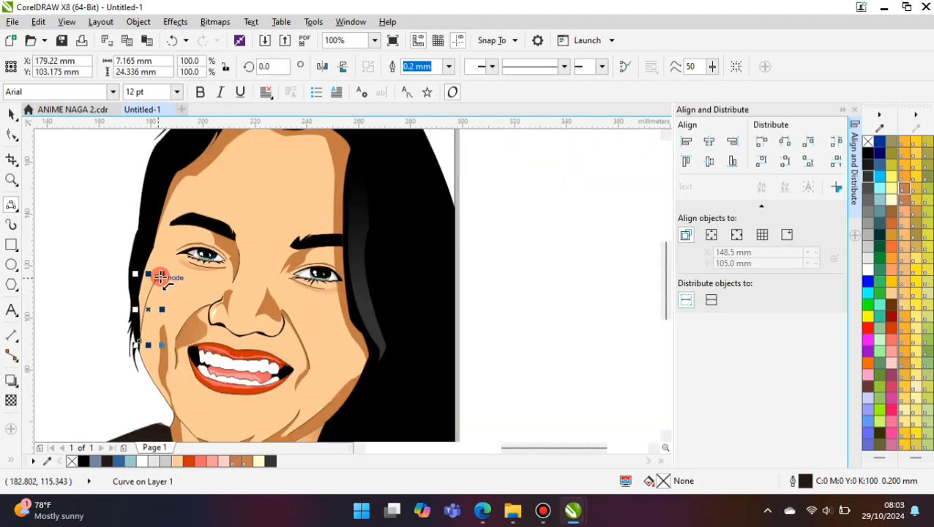
scroll(161, 251, up, 1)
drag(165, 300, 169, 252)
click(168, 271)
drag(169, 254, 194, 217)
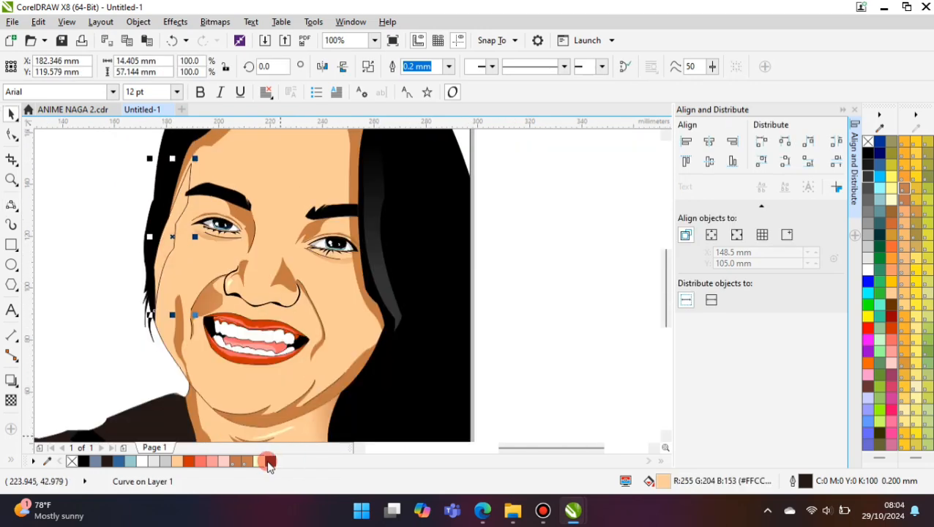
click(260, 462)
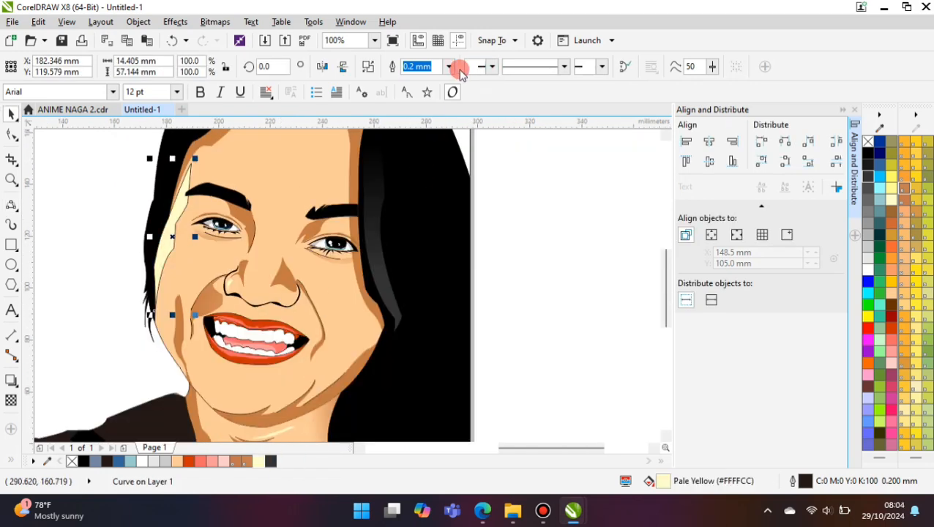
- Remove the outline from the pale yellow highlight along the face's edge
click(449, 67)
click(420, 80)
scroll(202, 296, down, 1)
click(355, 300)
scroll(281, 275, down, 1)
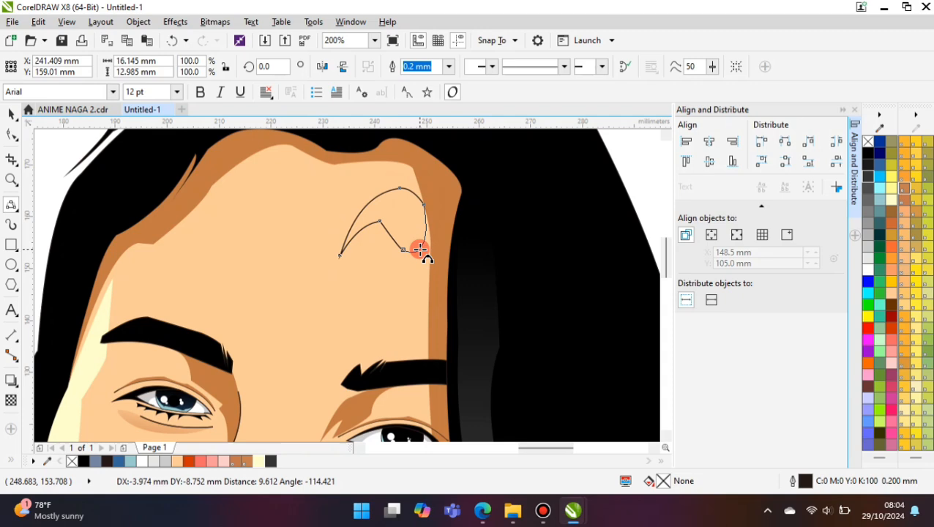
- Draw a curved forehead highlight about 16.5 mm wide and 13 mm high, filled pale yellow (#FFFFCC) with no outline
click(420, 249)
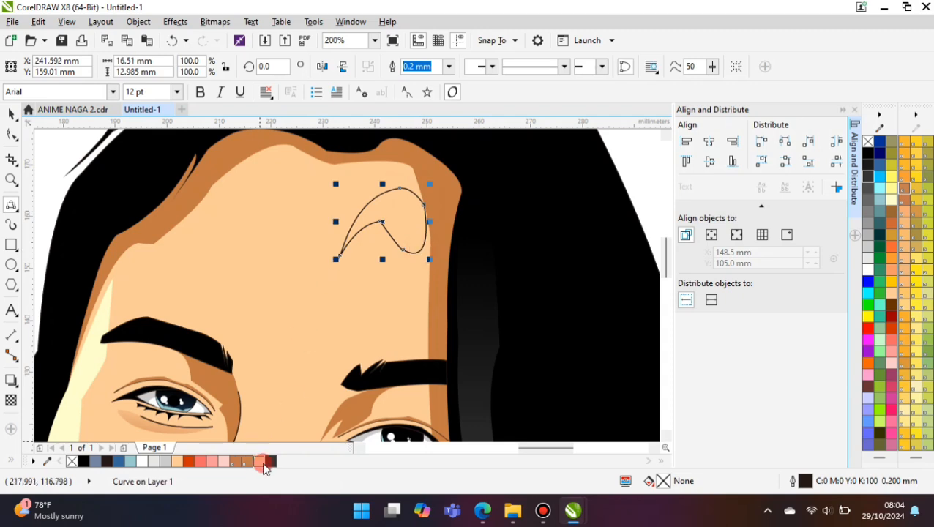
click(260, 462)
click(449, 67)
click(436, 81)
scroll(303, 201, down, 2)
- Select all the shapes of the portrait and combine them into one group
click(11, 114)
click(183, 168)
scroll(356, 224, down, 1)
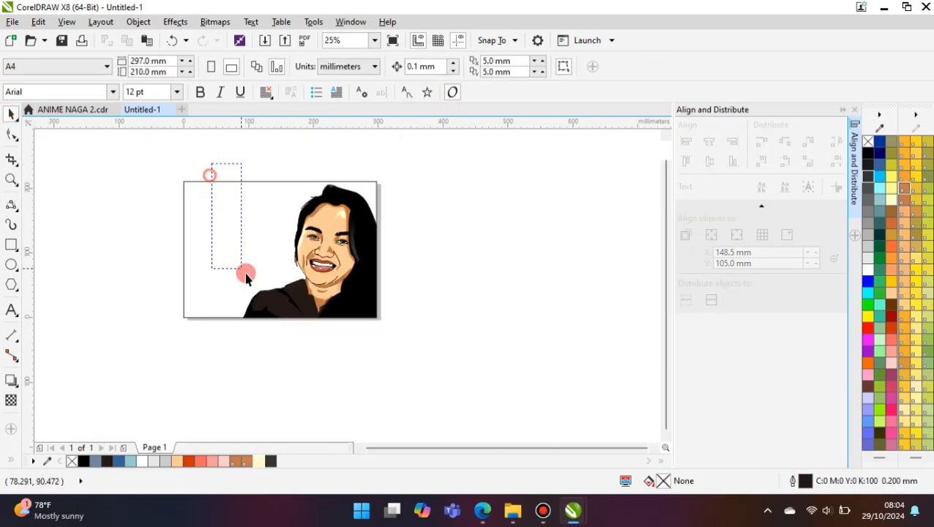
drag(246, 276, 428, 361)
key(ctrl+g)
click(423, 174)
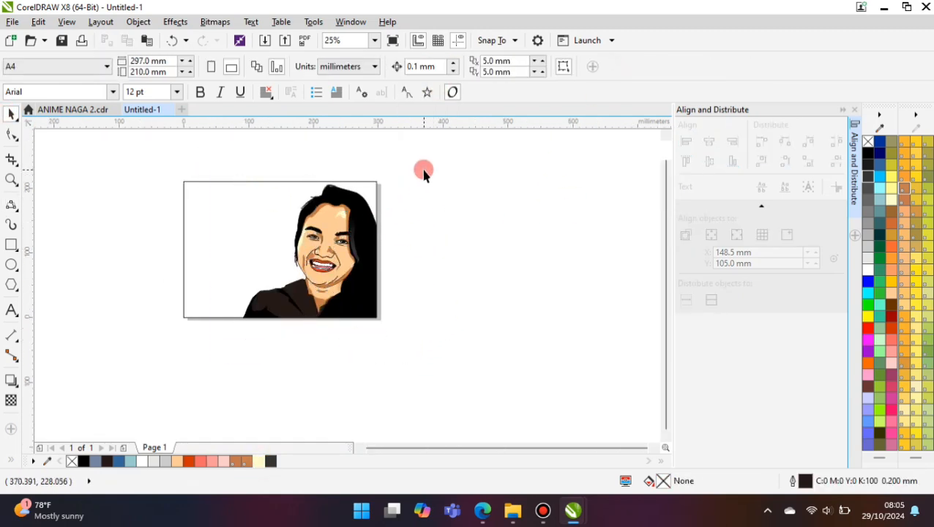
- Activate the Drop Shadow tool on the portrait group and switch to the ANIME NAGA 2.cdr document
click(371, 226)
click(11, 381)
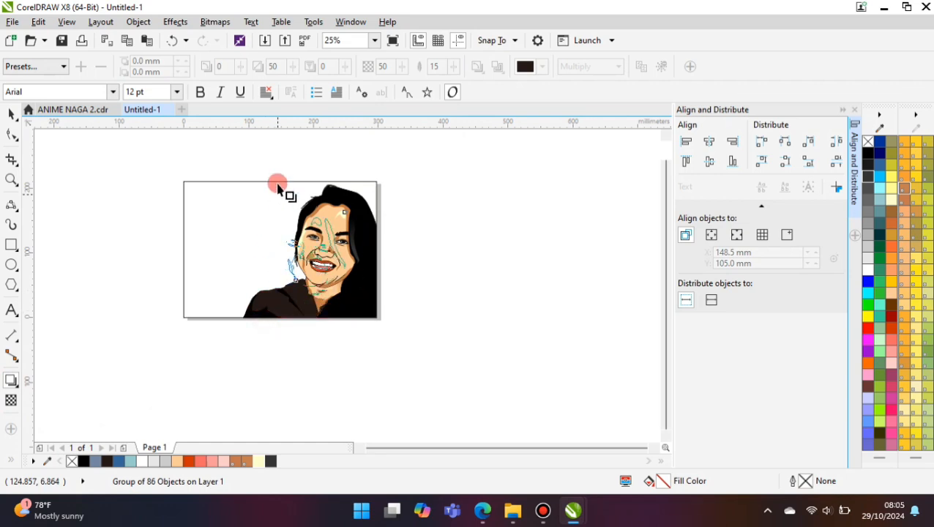
click(72, 109)
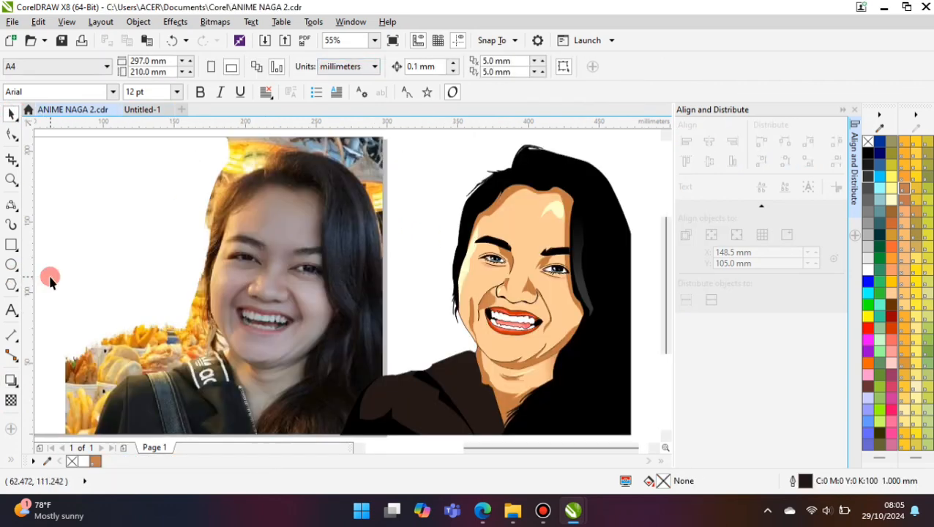